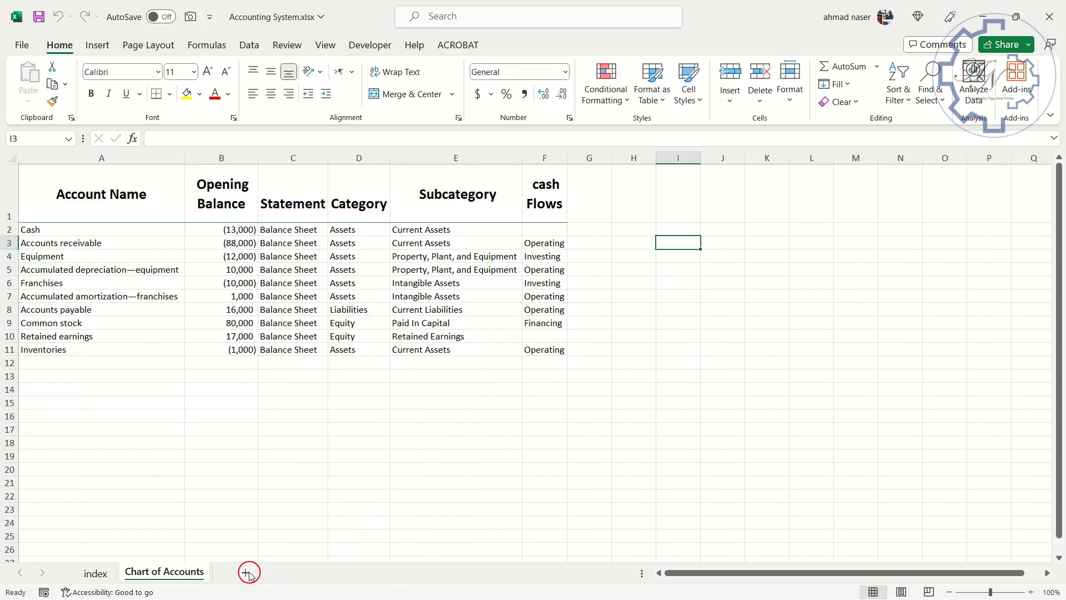
Add Sheet2 and enter the headings Date, Amount and Account in A1:C1.
click(248, 571)
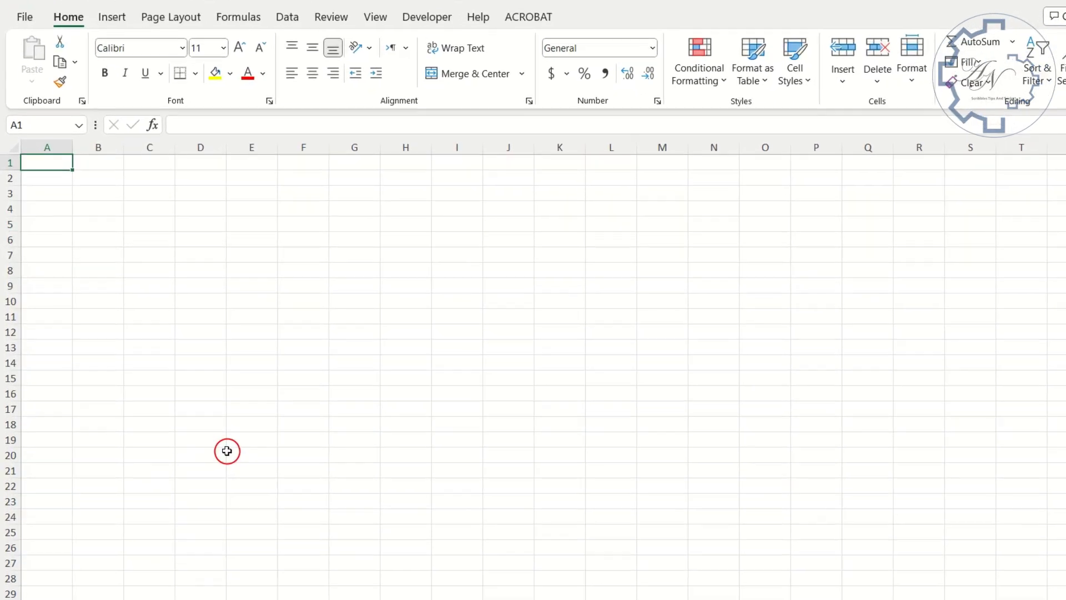
text(Date)
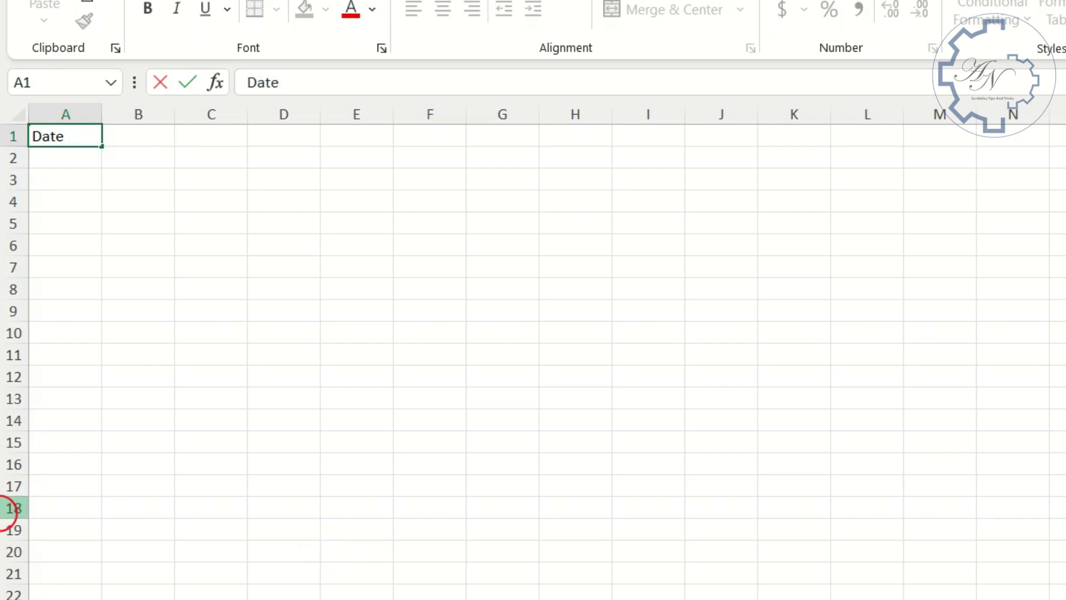
key(Tab)
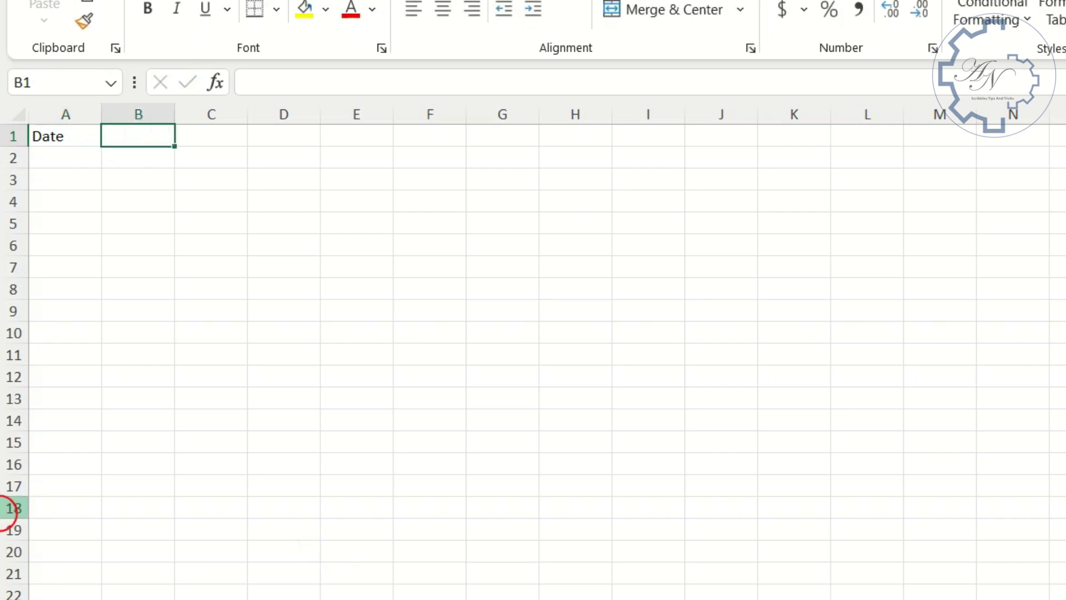
text(Amount)
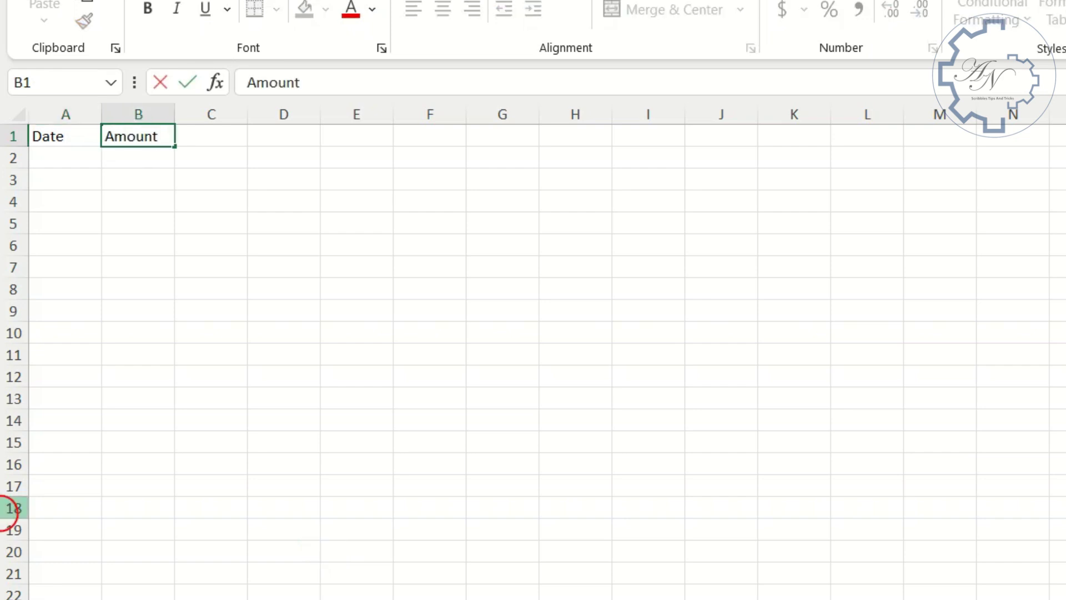
key(Tab)
text(Acc)
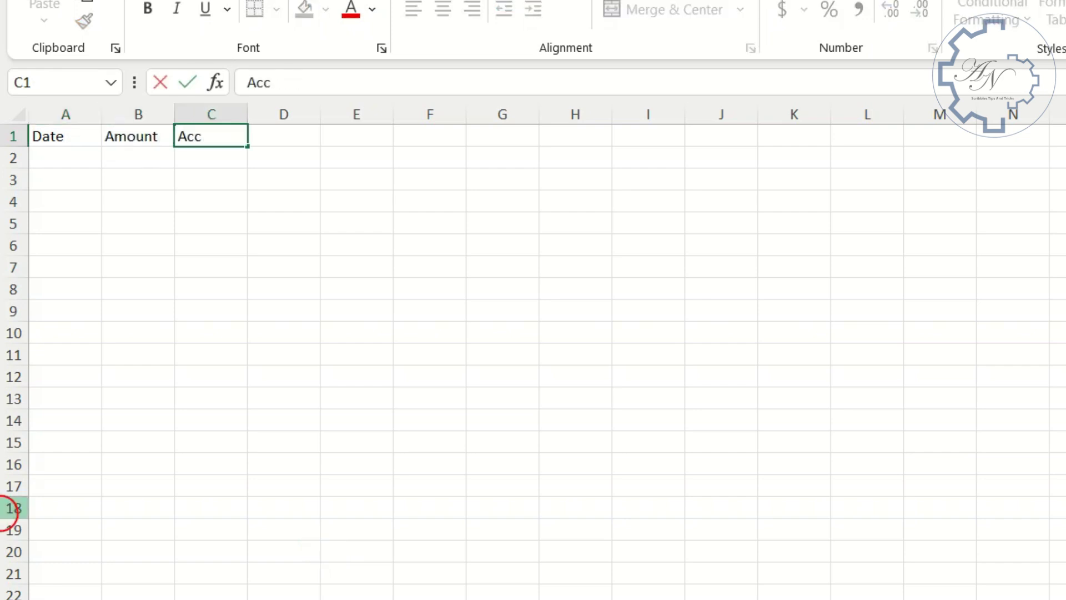
key(Tab)
Finish row 1 with the headings Explanation, Debit and Credit in D1:F1.
text(Ex)
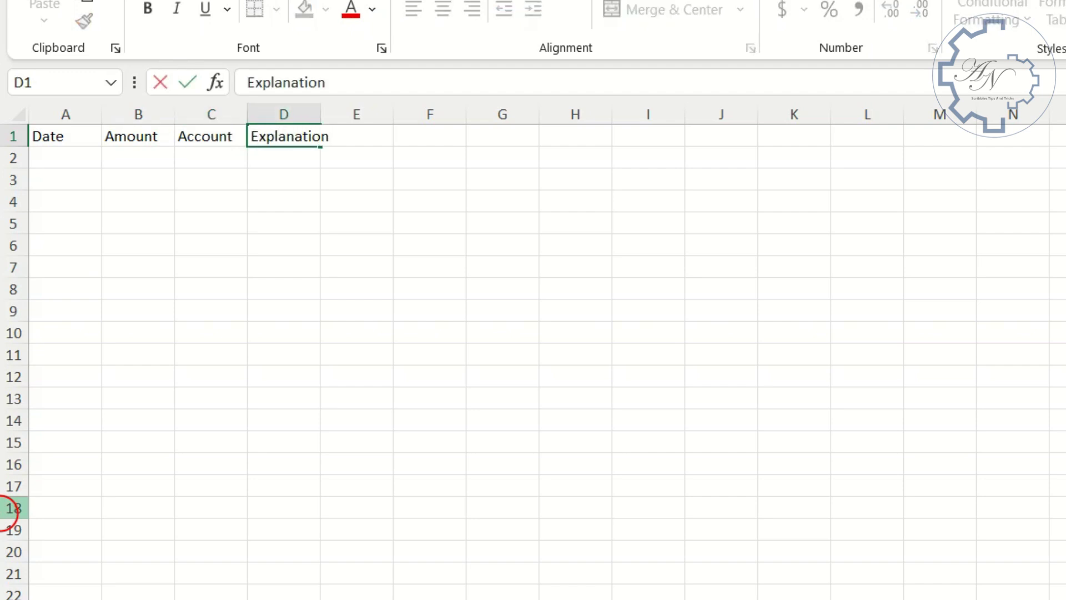
key(Tab)
text(D)
key(Tab)
text(Credit)
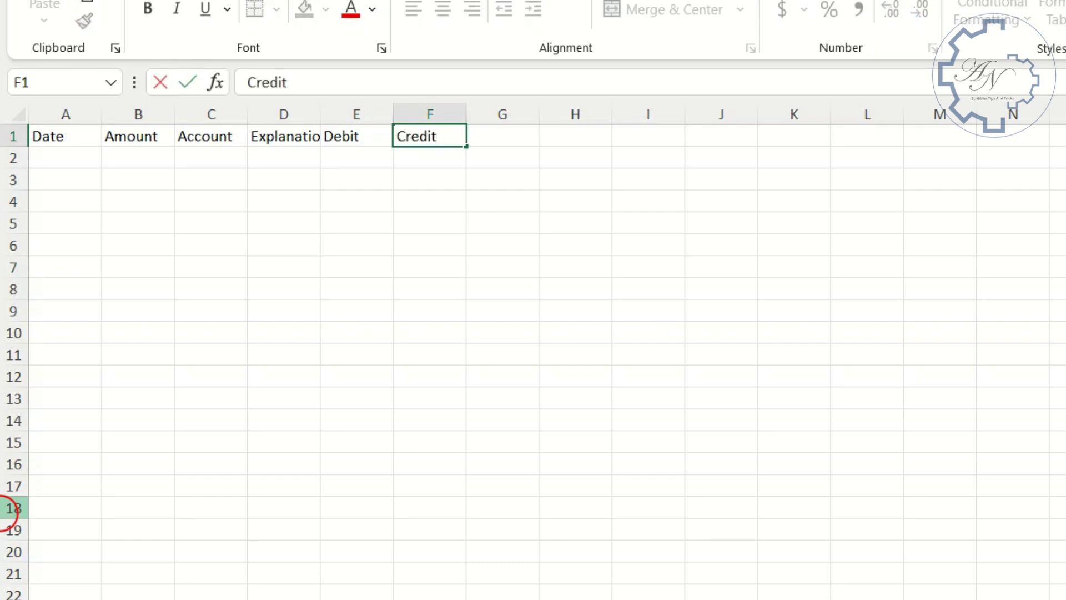
key(Return)
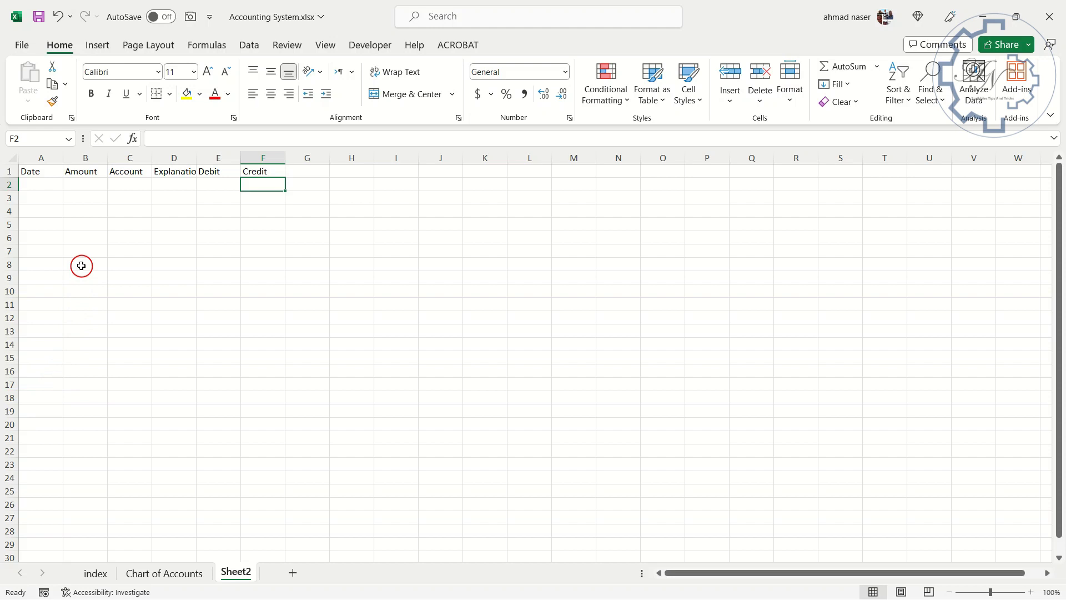
Format-paint the Account Name heading style onto Sheet2's A1:F1 and widen columns A and B.
click(177, 573)
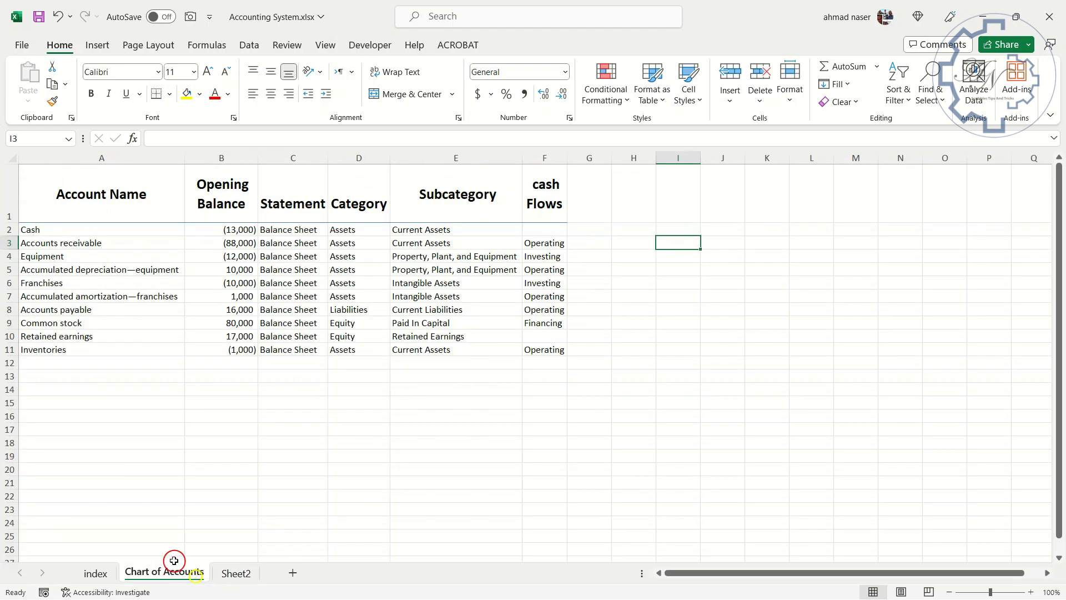
click(135, 200)
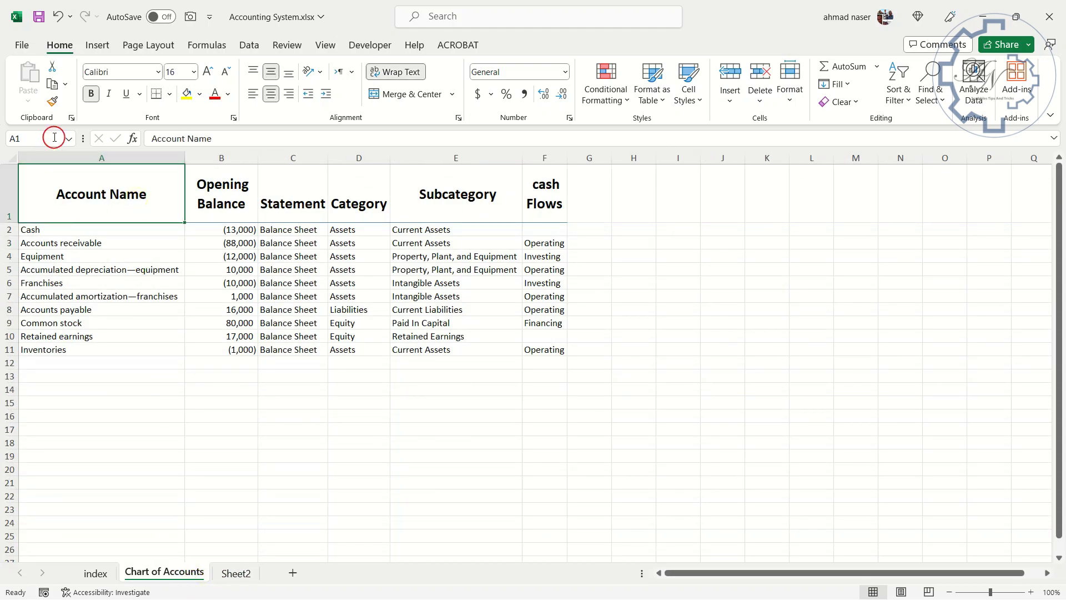
click(56, 103)
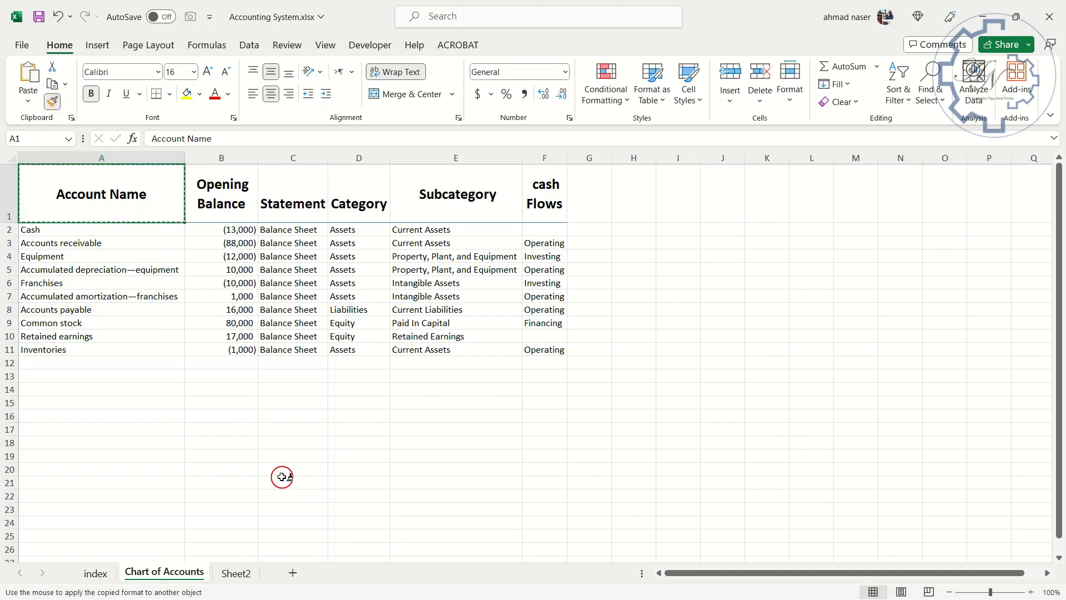
click(236, 572)
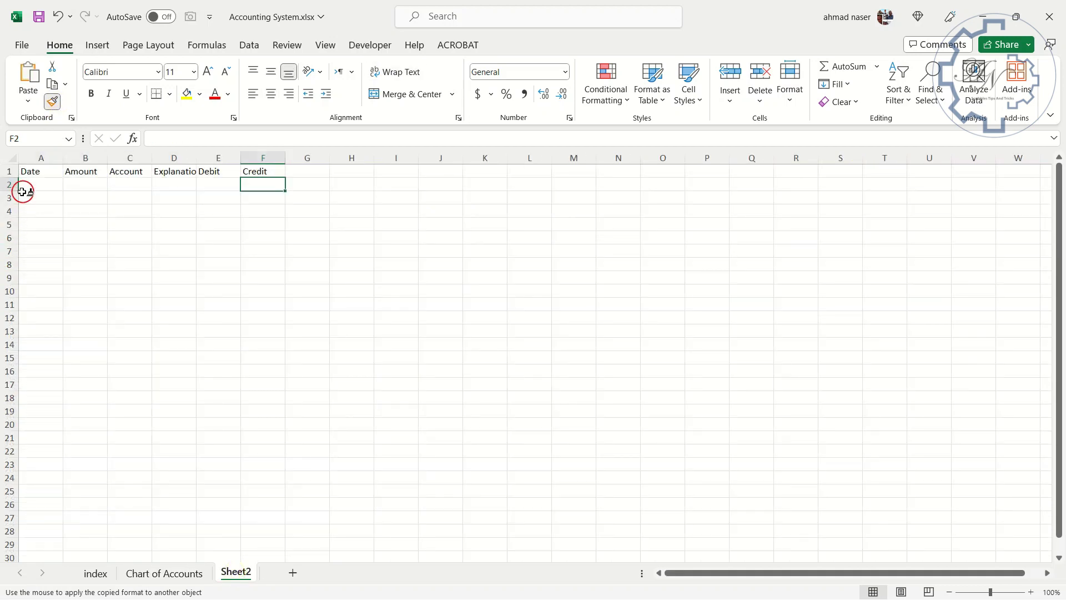
mouse_move(29, 171)
mouse_down()
mouse_move(211, 151)
mouse_move(262, 167)
mouse_up()
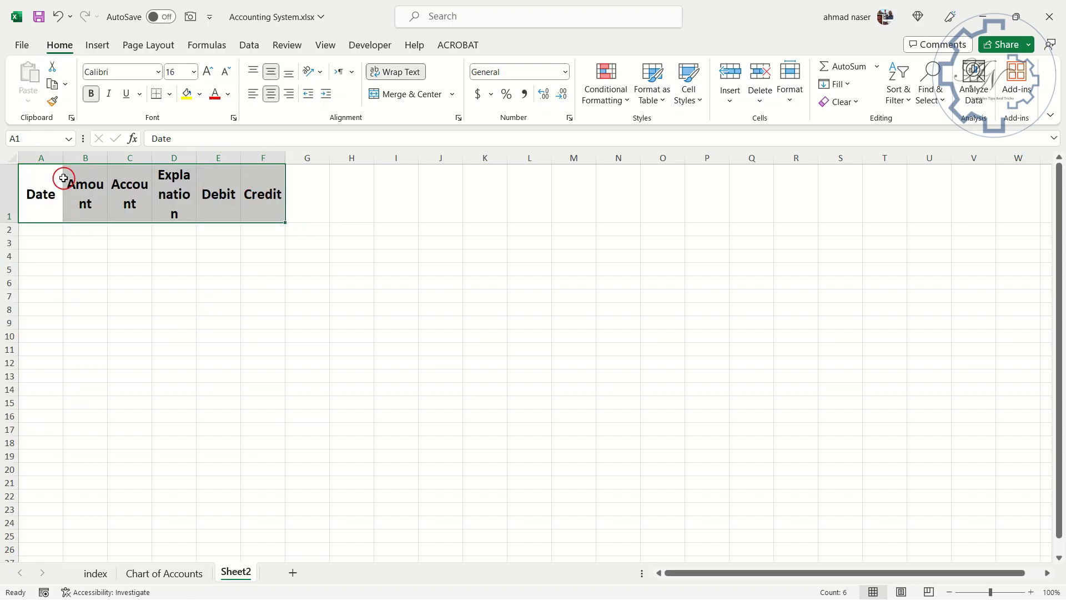
drag(64, 155, 383, 158)
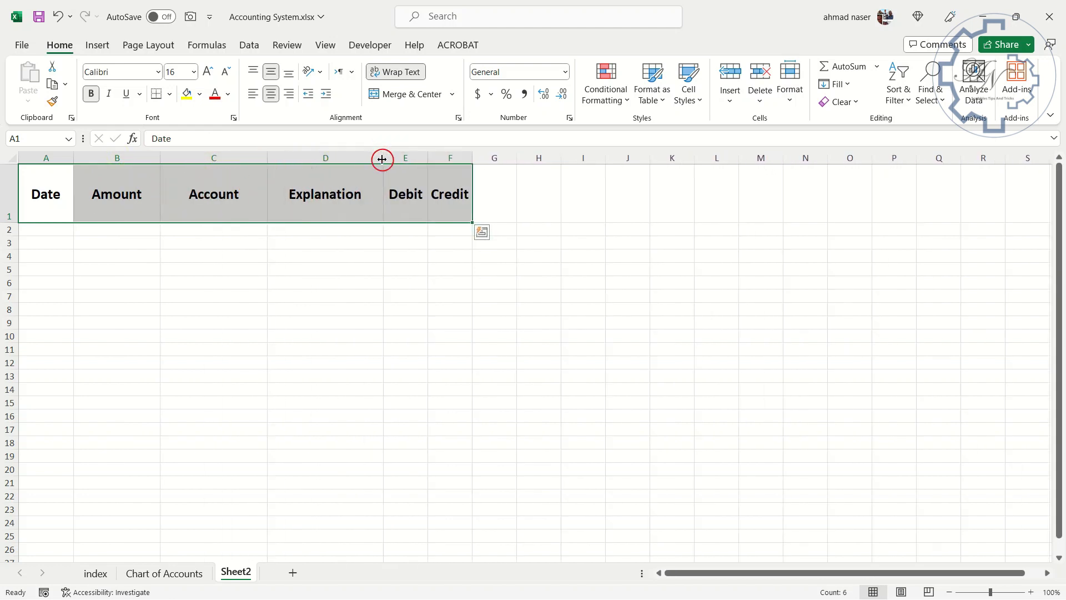
click(140, 158)
Give columns B, E and F one equal width and Comma Style with fewer decimals.
ctrl+click(408, 160)
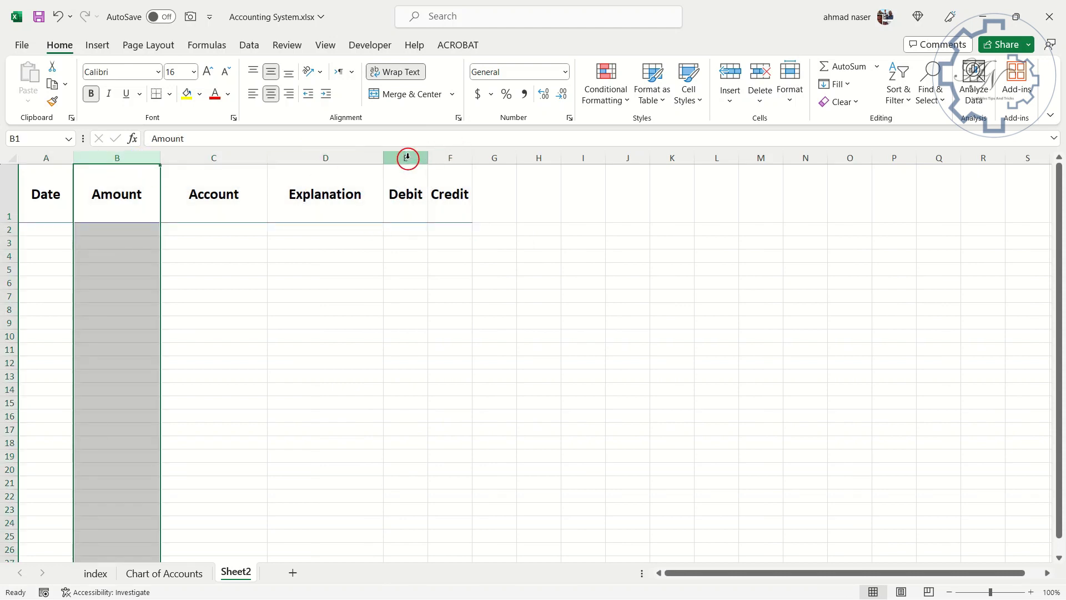
ctrl+click(447, 158)
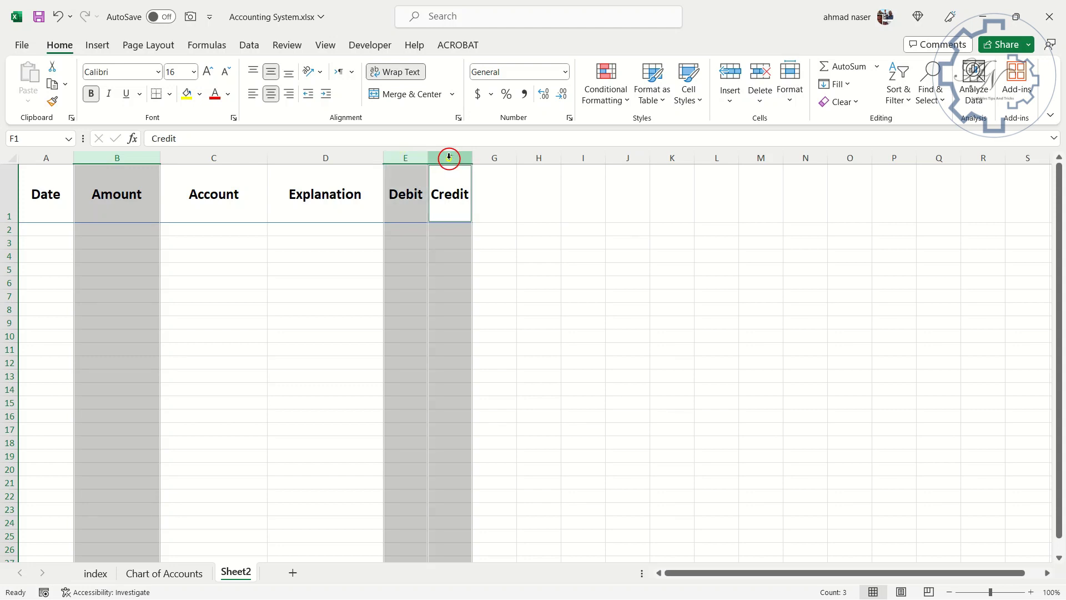
drag(430, 159, 455, 160)
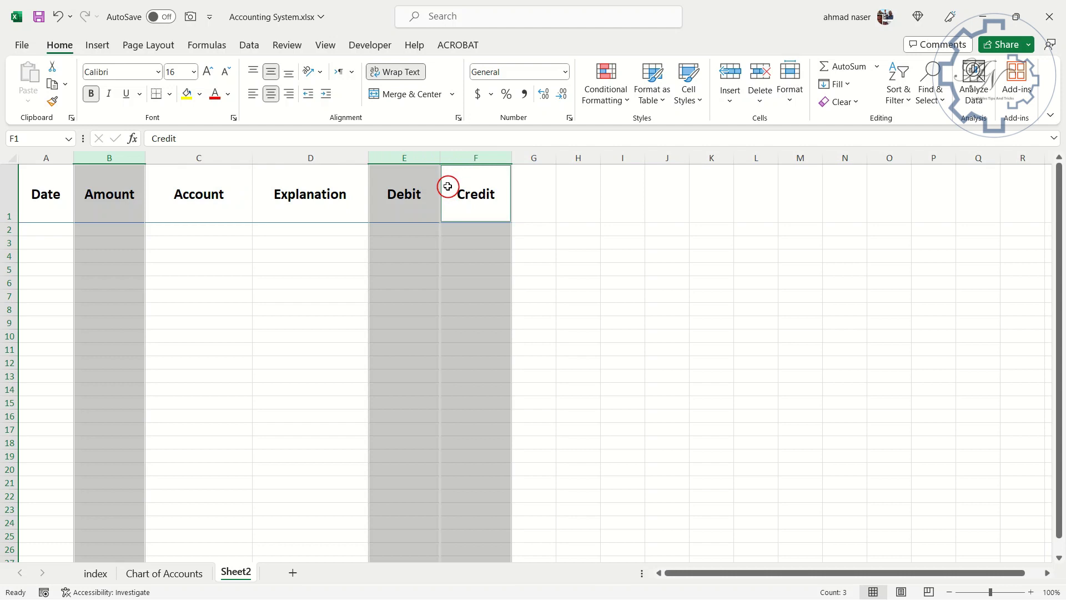
click(525, 94)
click(564, 95)
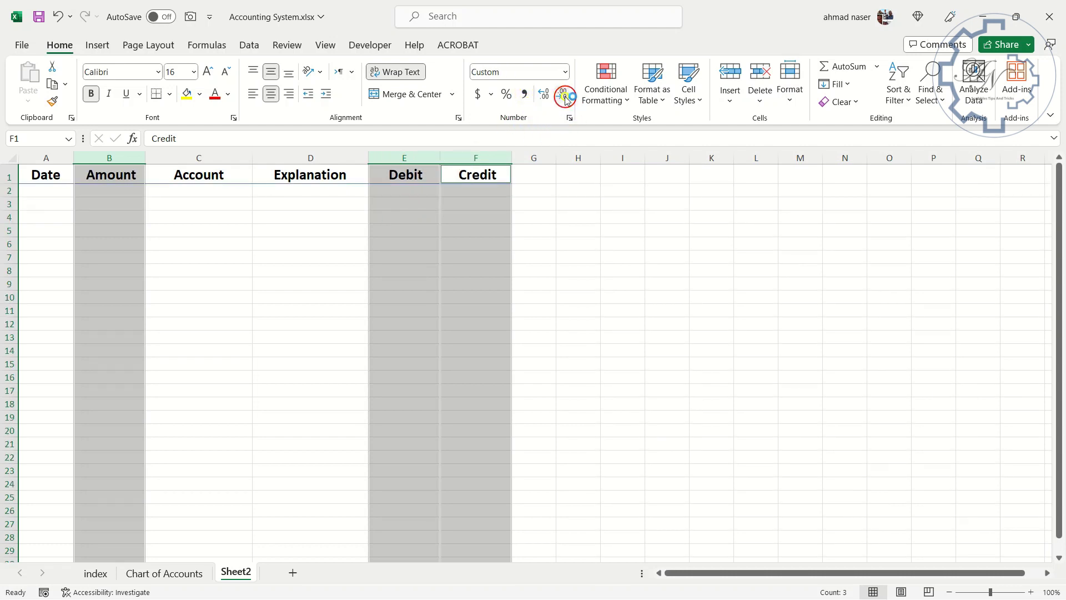
click(473, 190)
click(129, 190)
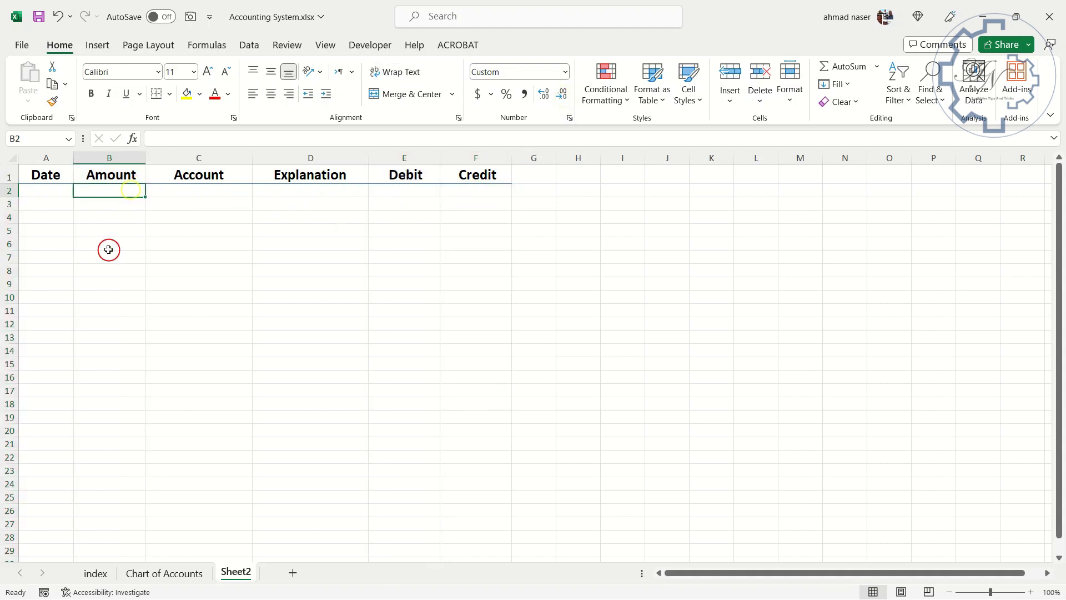
click(161, 190)
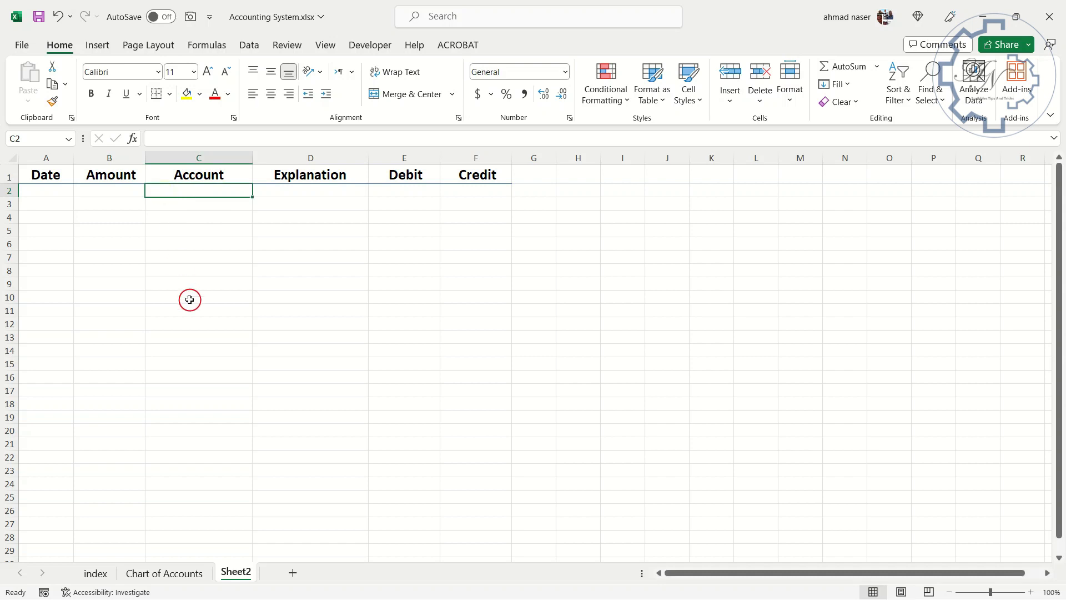
In Chart of Accounts cell J2, enter =OFFSET($A$2,,,COUNTA($A:$A)) to list the account names.
click(174, 575)
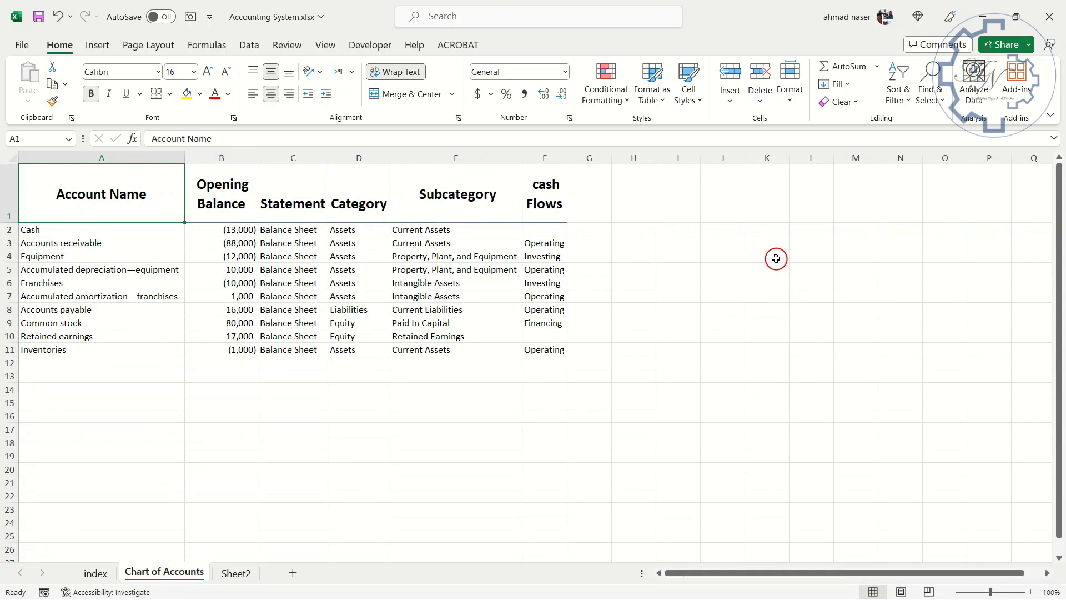
click(730, 230)
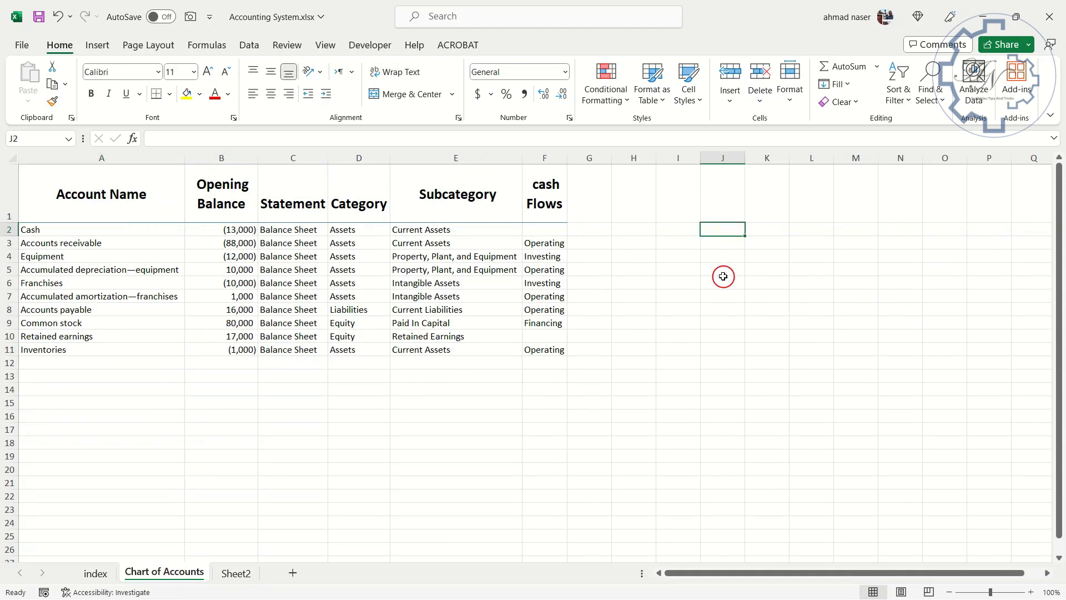
text(=)
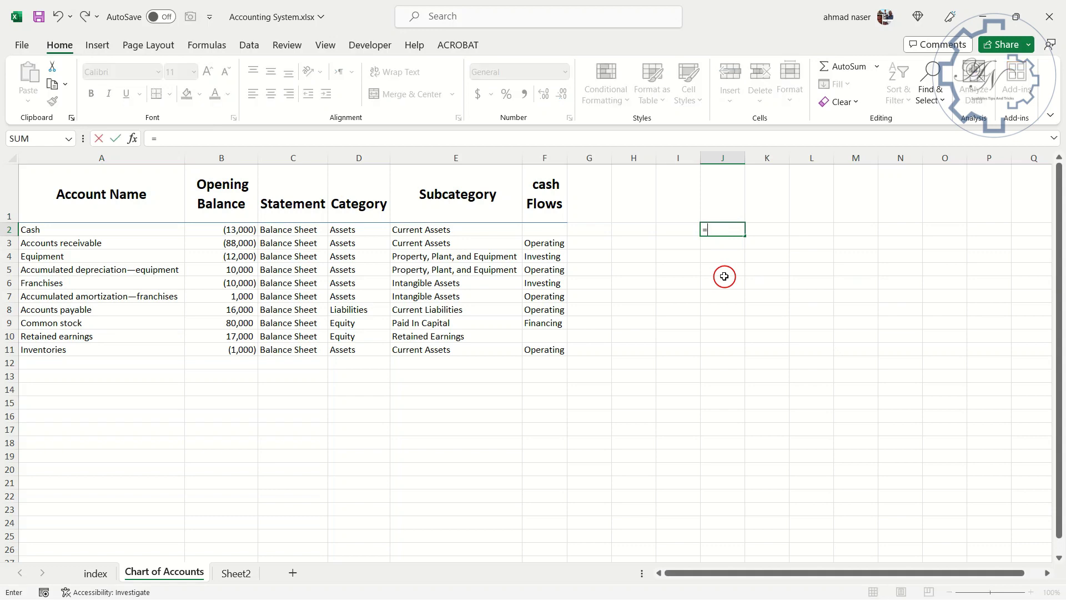
text(of)
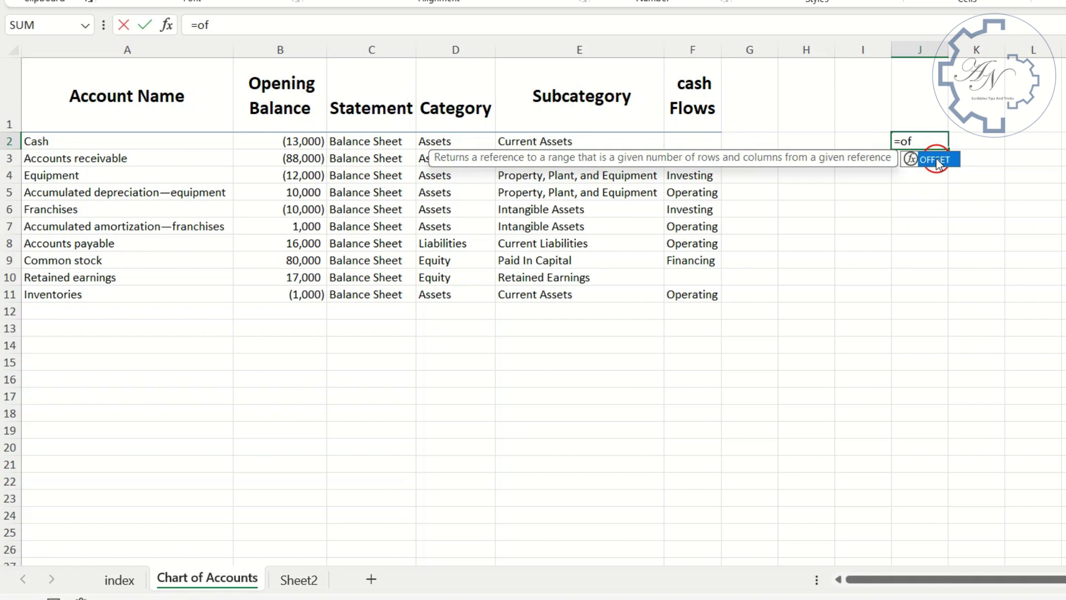
double_click(733, 244)
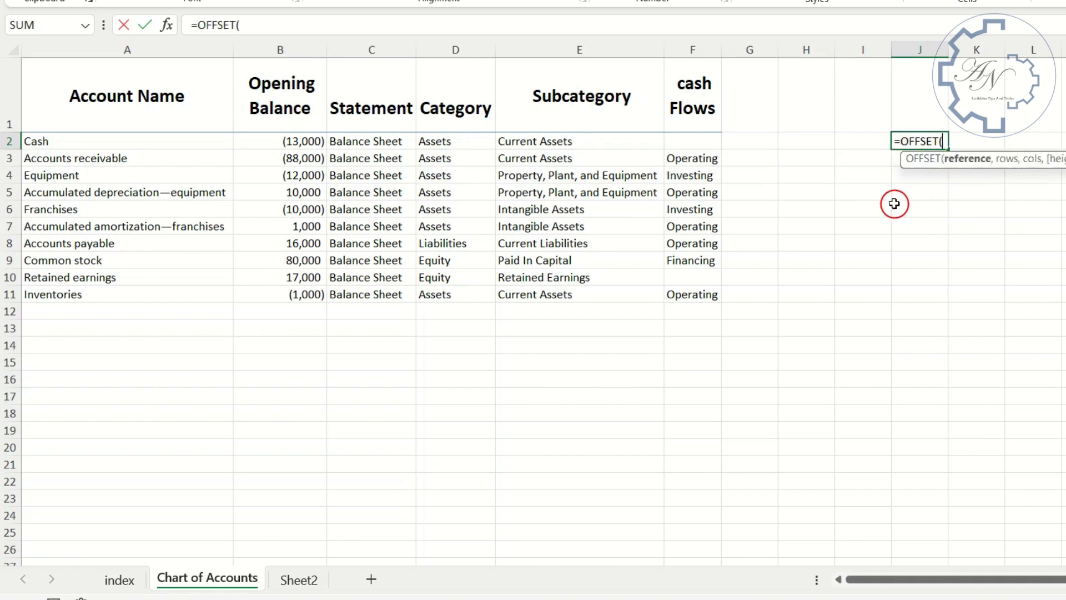
click(208, 142)
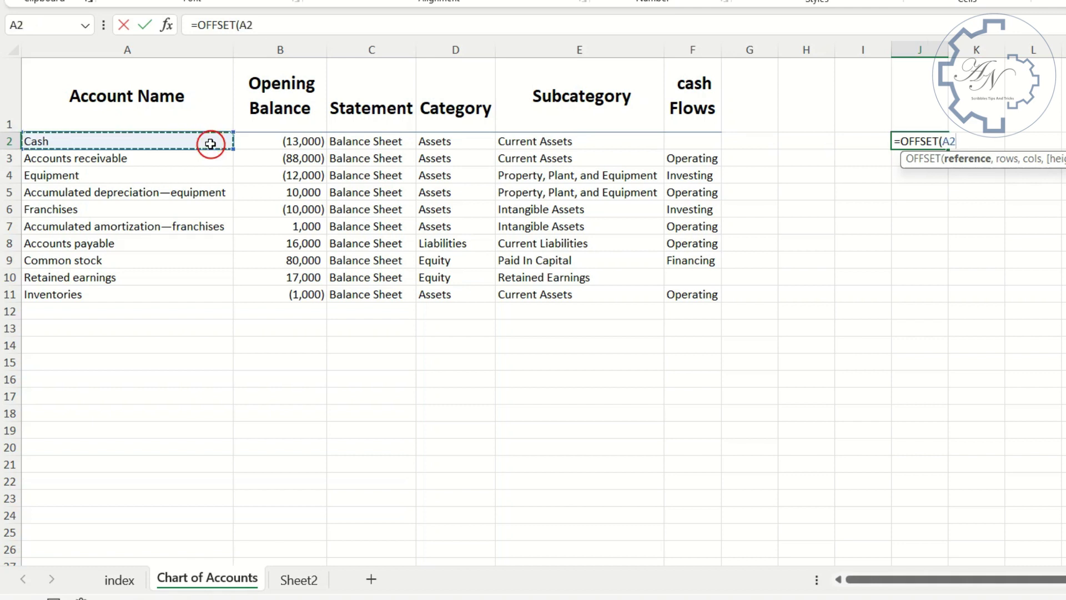
key(F4)
text(,)
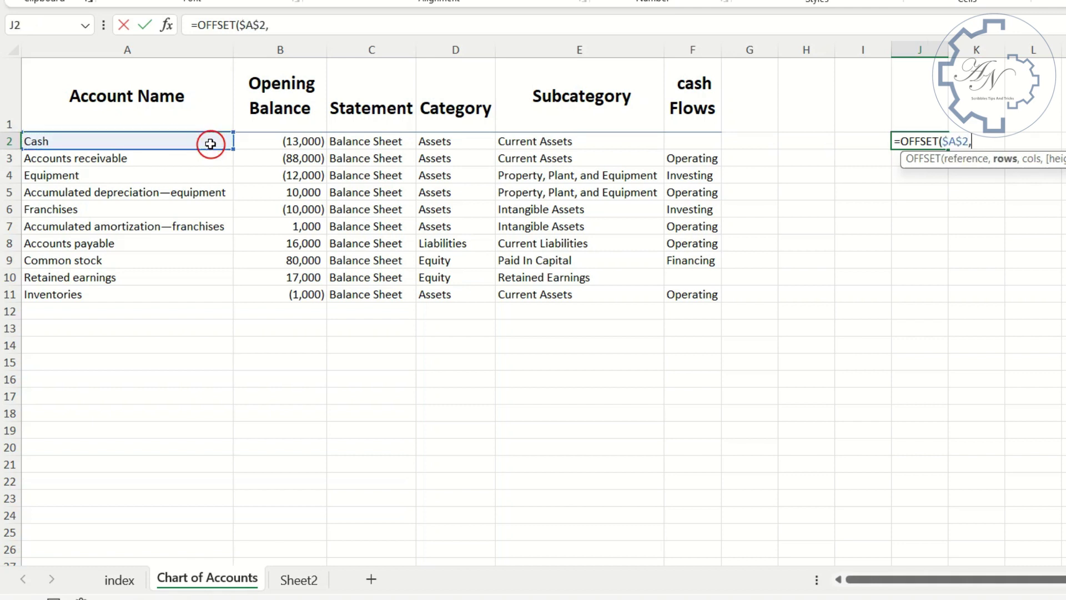
text(,,cou)
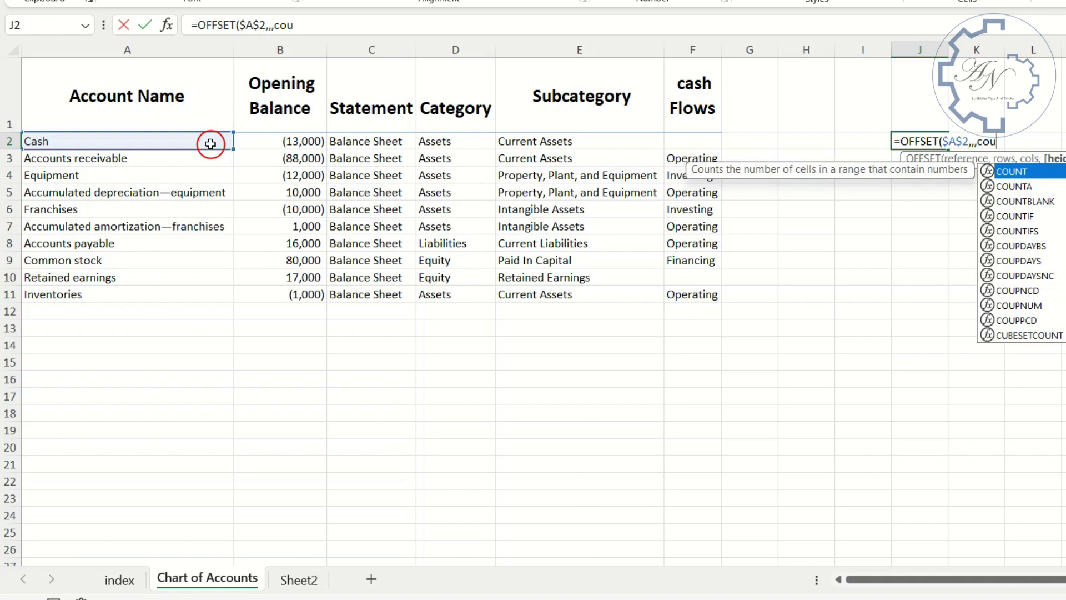
double_click(1030, 195)
click(186, 50)
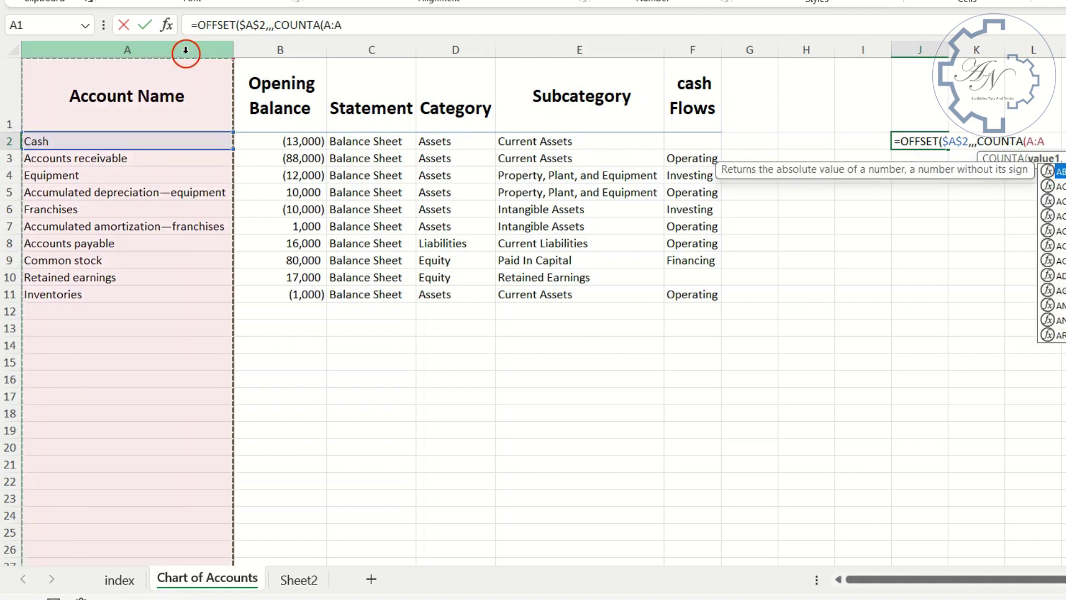
key(F4)
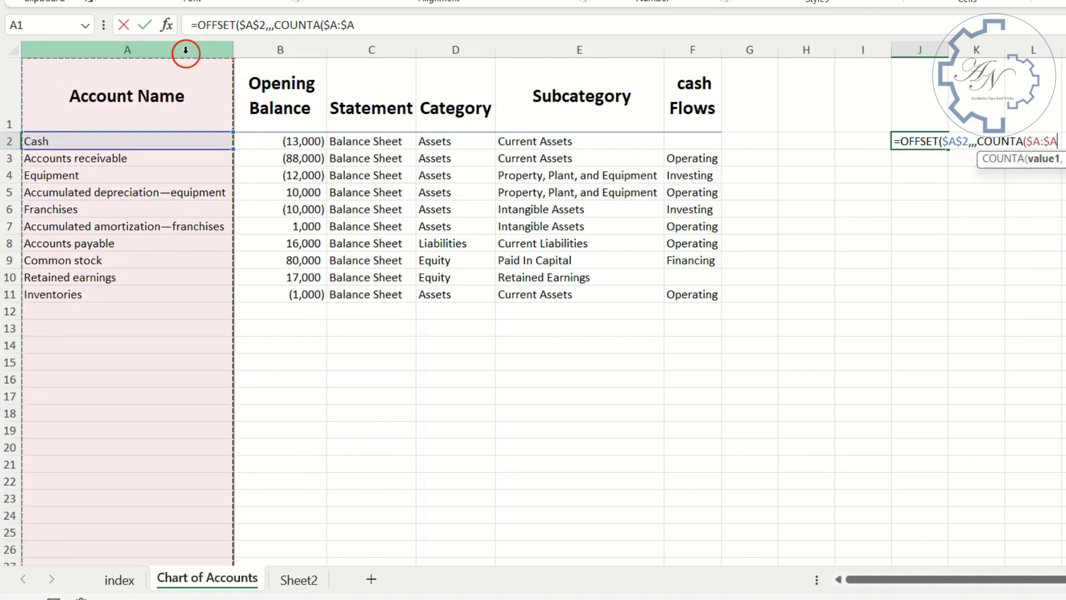
key(Return)
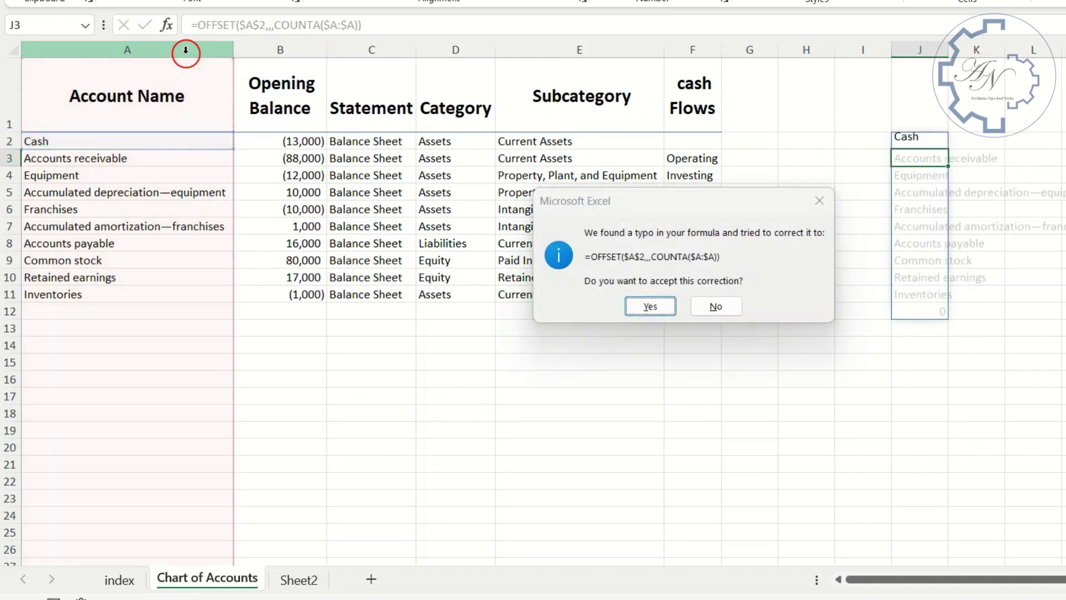
Correct J2's count to COUNTA($A:$A)-1 so the list ends at Inventories, then copy J2.
key(Return)
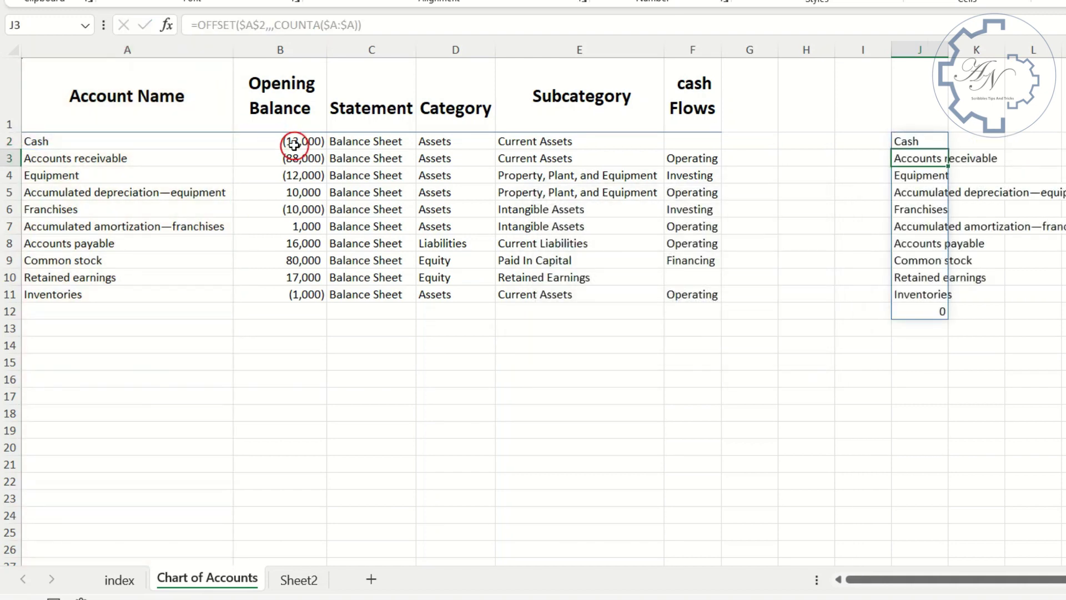
click(936, 139)
click(370, 18)
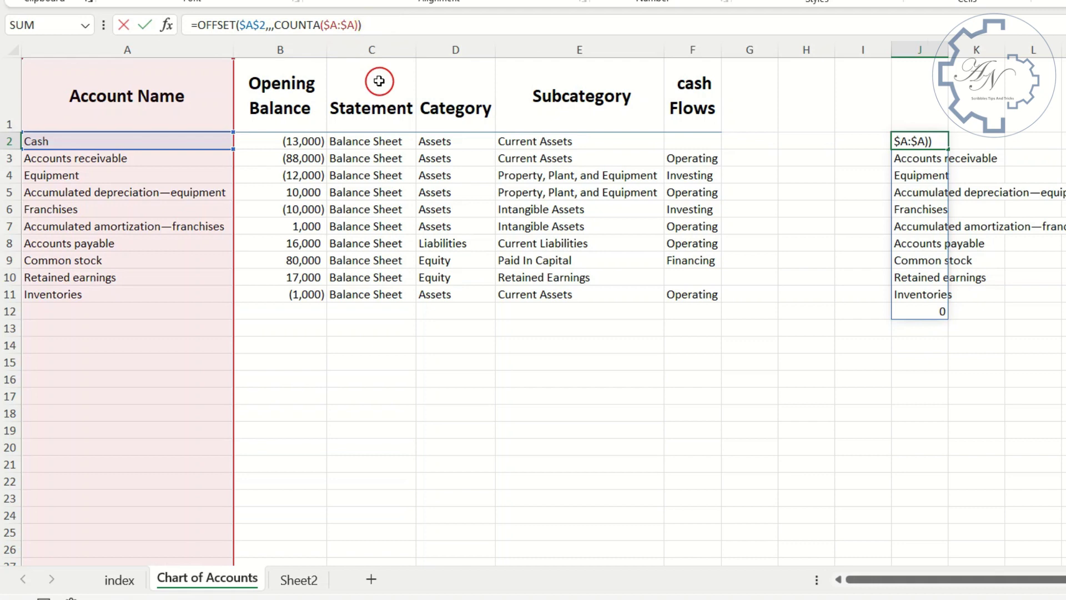
key(BackSpace)
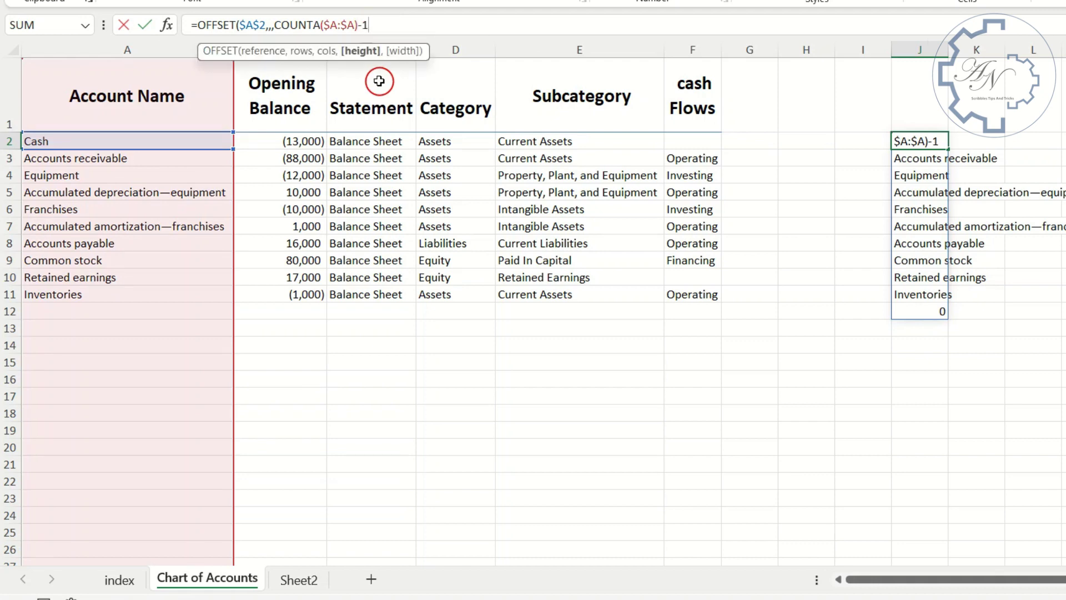
key(Return)
key(Return)
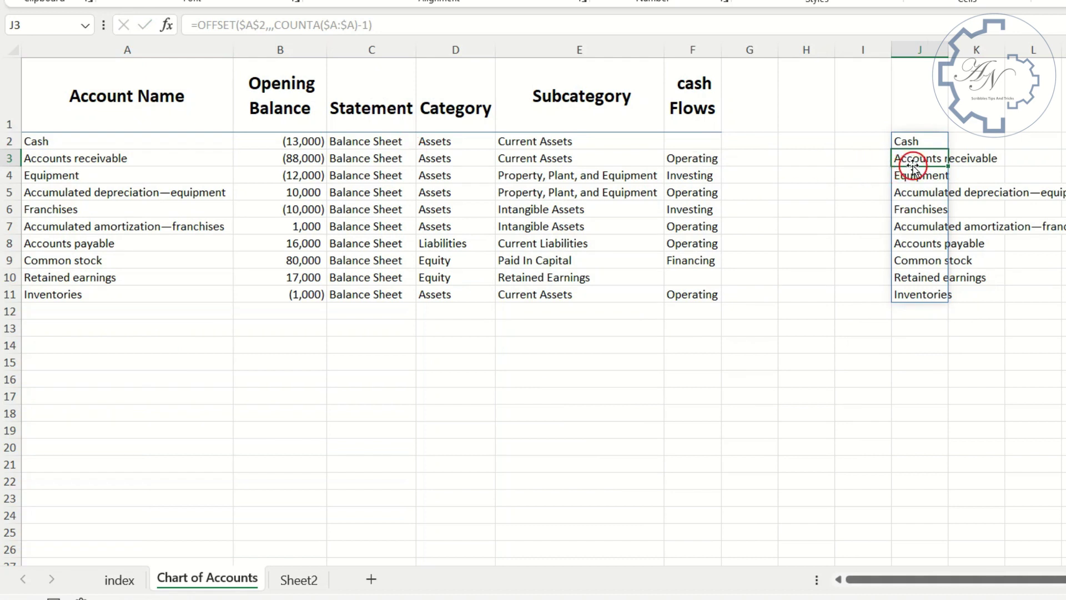
click(928, 139)
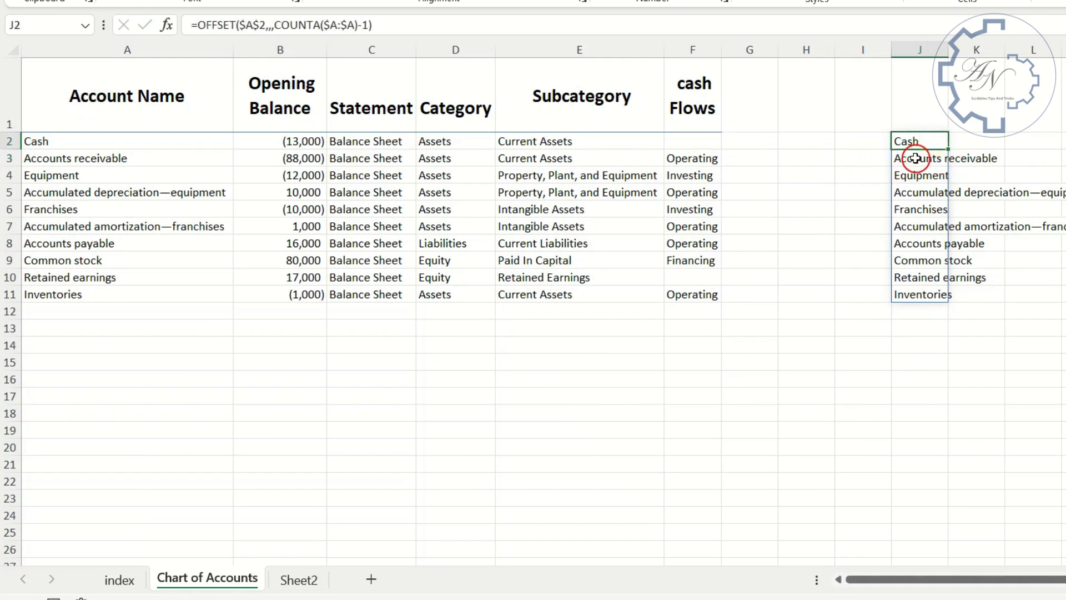
click(304, 576)
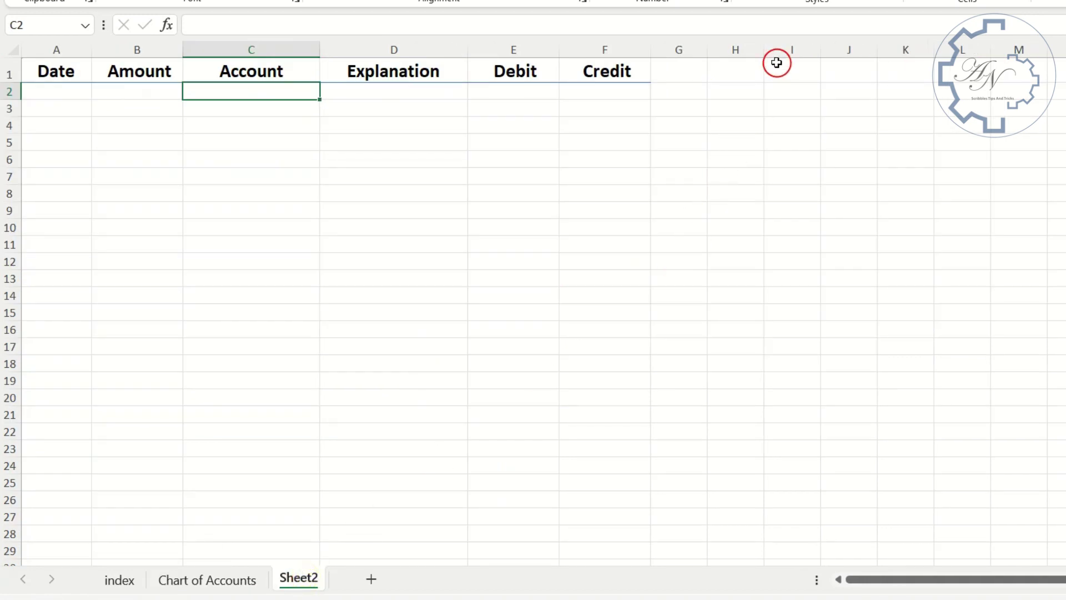
Paste the account list formula into I1 and cut its text out, leaving I1 empty.
click(802, 66)
text(=OFFSET('Chart of Accounts'!$A$2,,,COUNTA('Chart of Accounts'!$A:$A)-1))
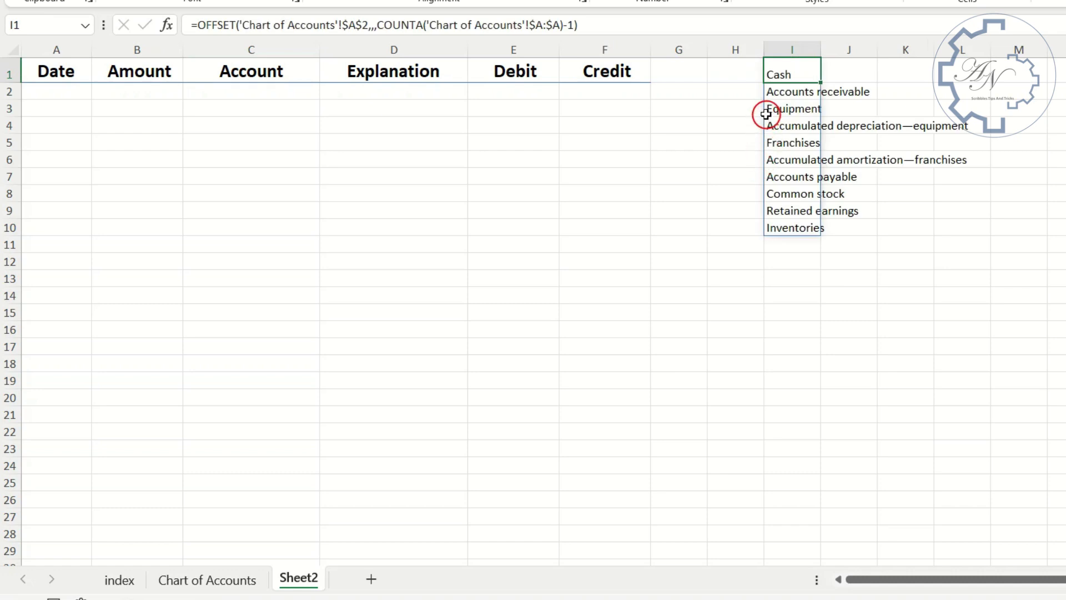
drag(657, 26, 84, 11)
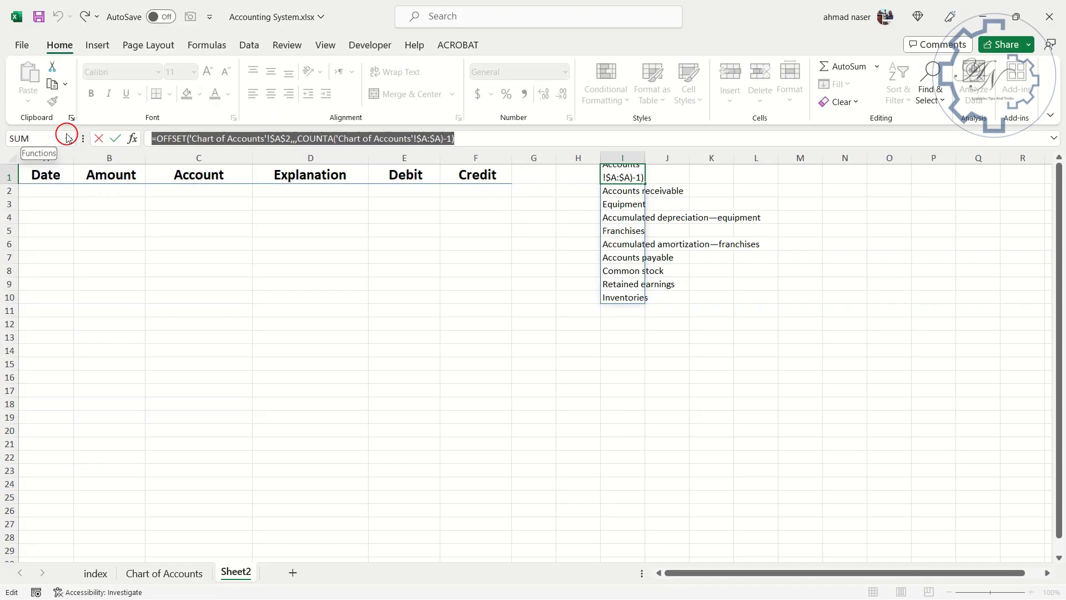
key(ctrl+x)
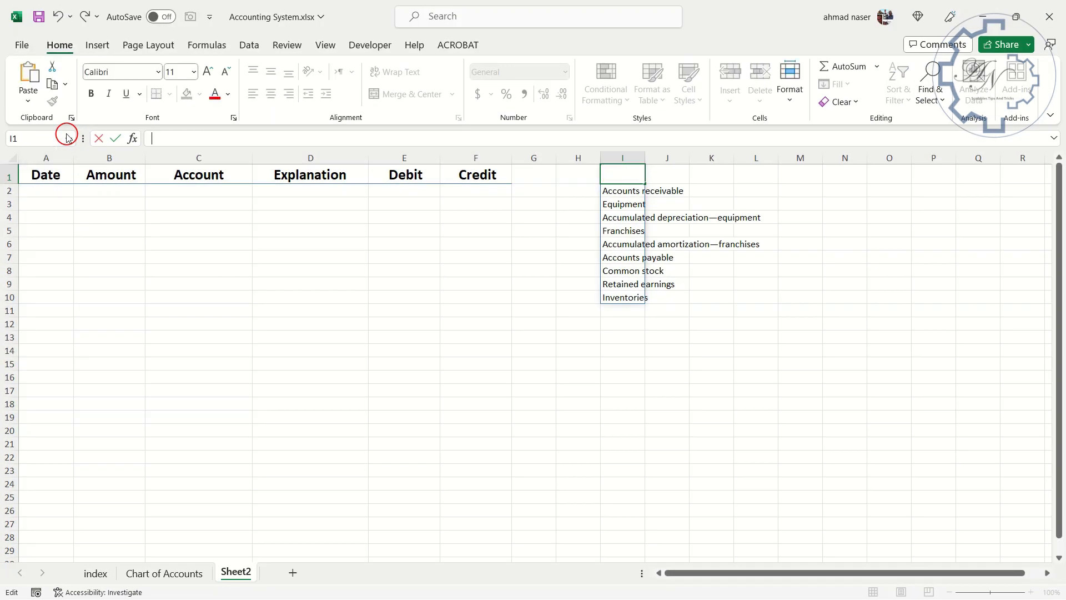
key(Return)
Apply List data validation to column C with the OFFSET account formula as its source.
click(106, 158)
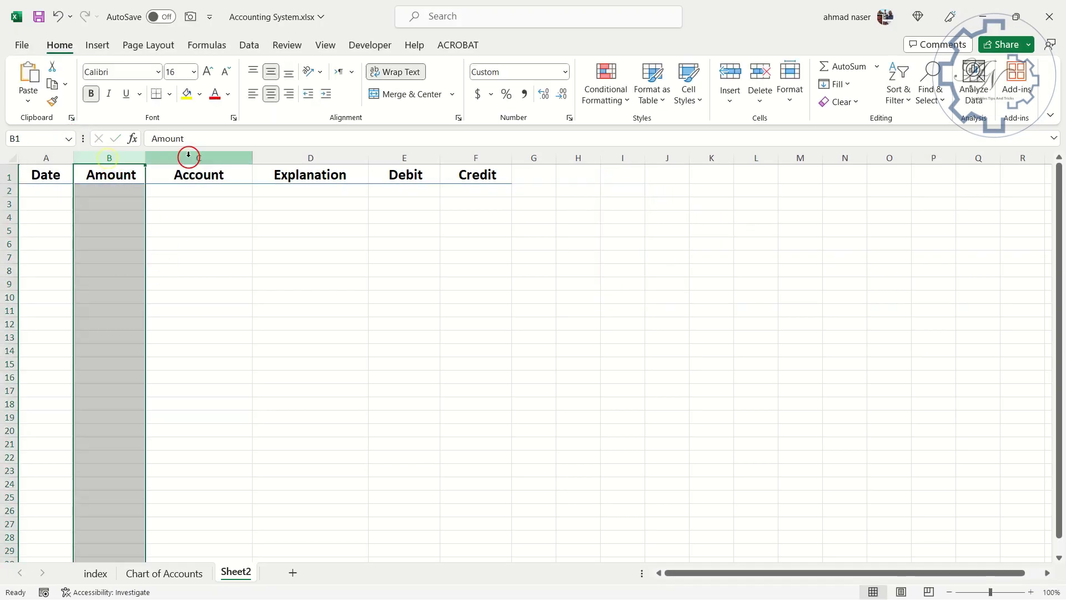
click(188, 159)
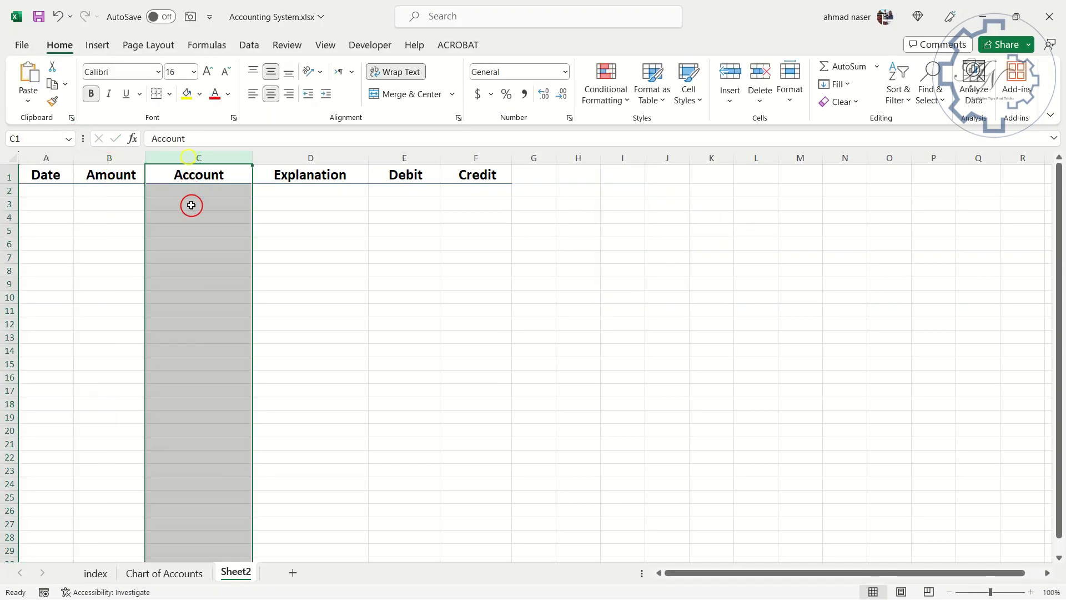
click(247, 45)
click(728, 103)
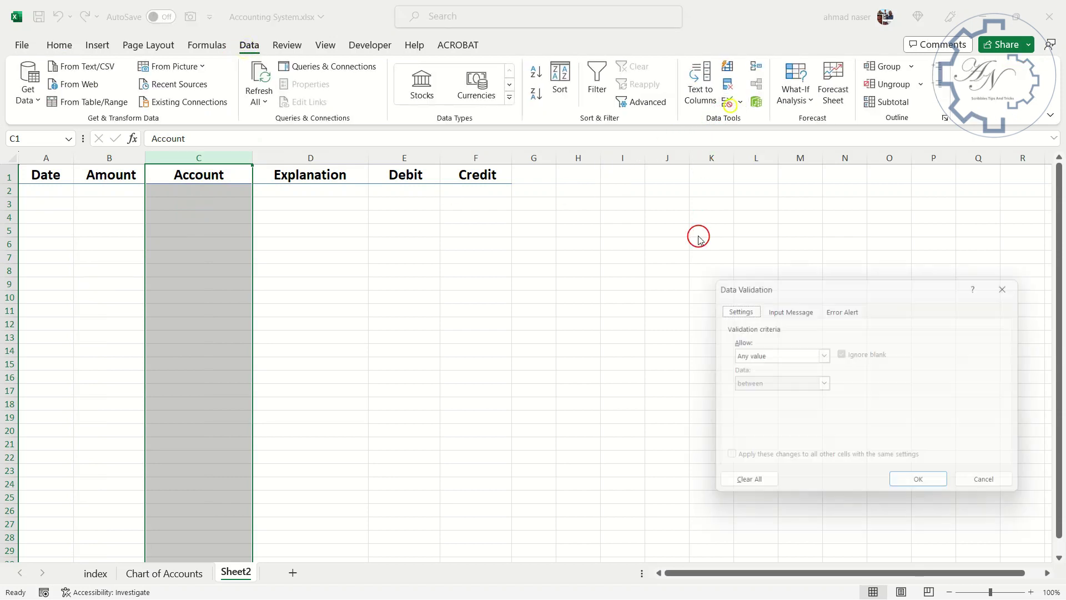
click(759, 358)
click(760, 398)
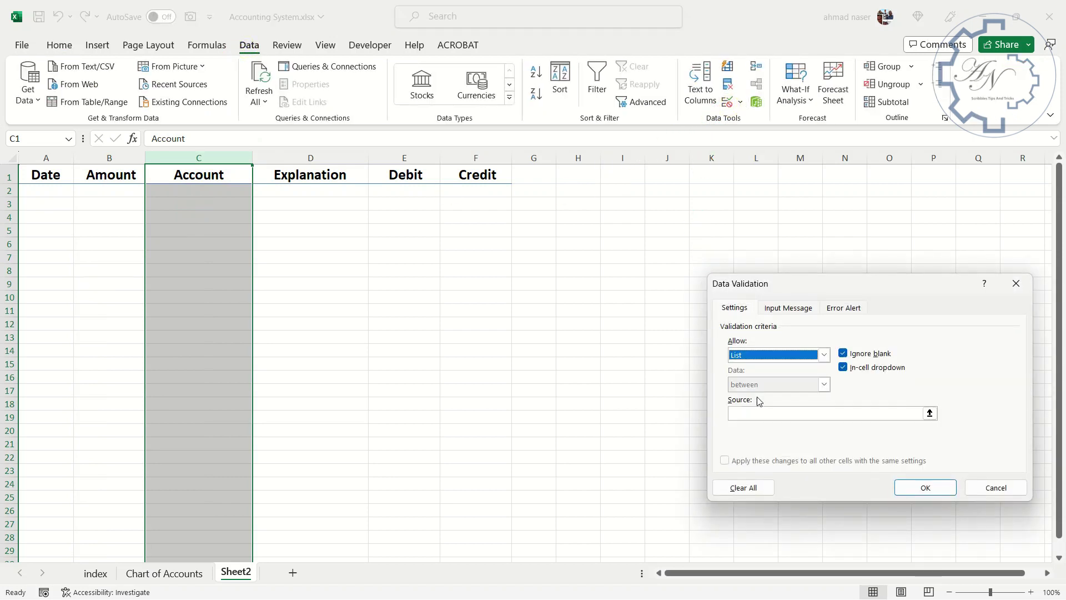
click(758, 412)
key(ctrl+v)
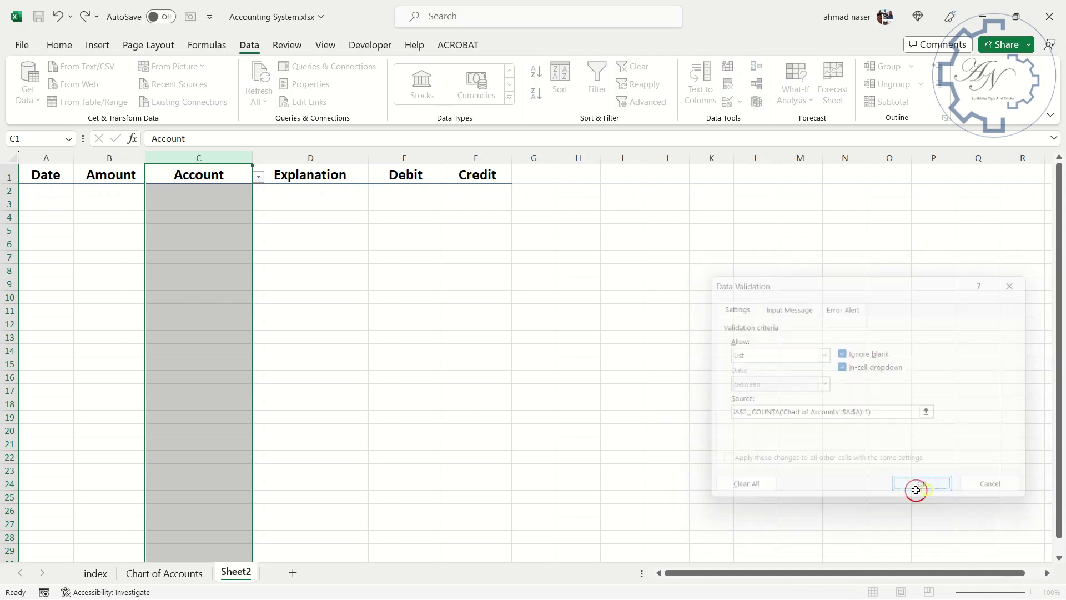
click(213, 173)
Check that C2's dropdown lists the accounts, then close it without choosing.
click(217, 192)
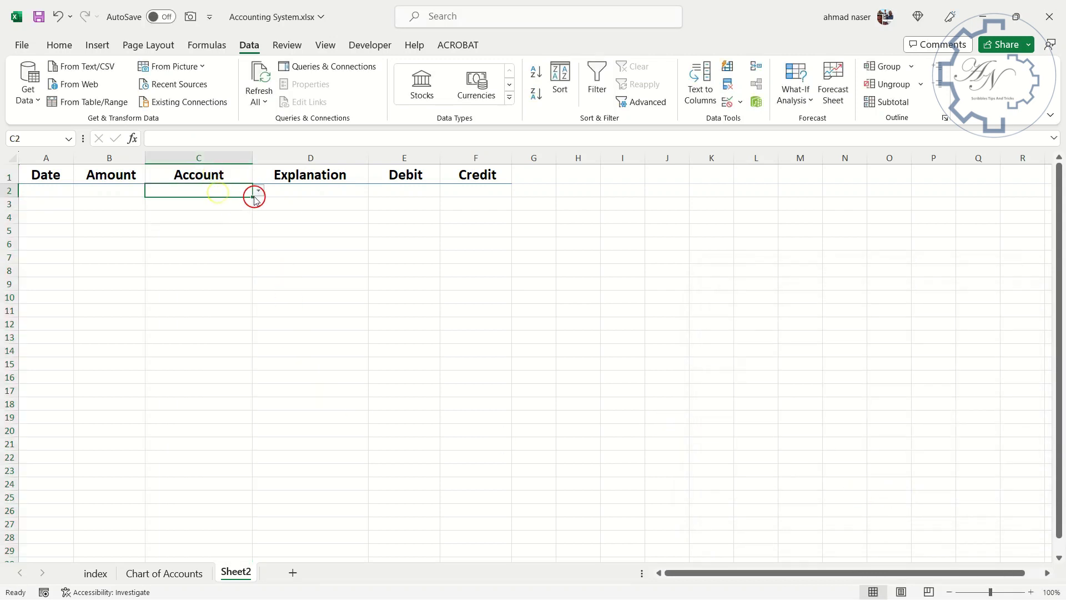
click(255, 195)
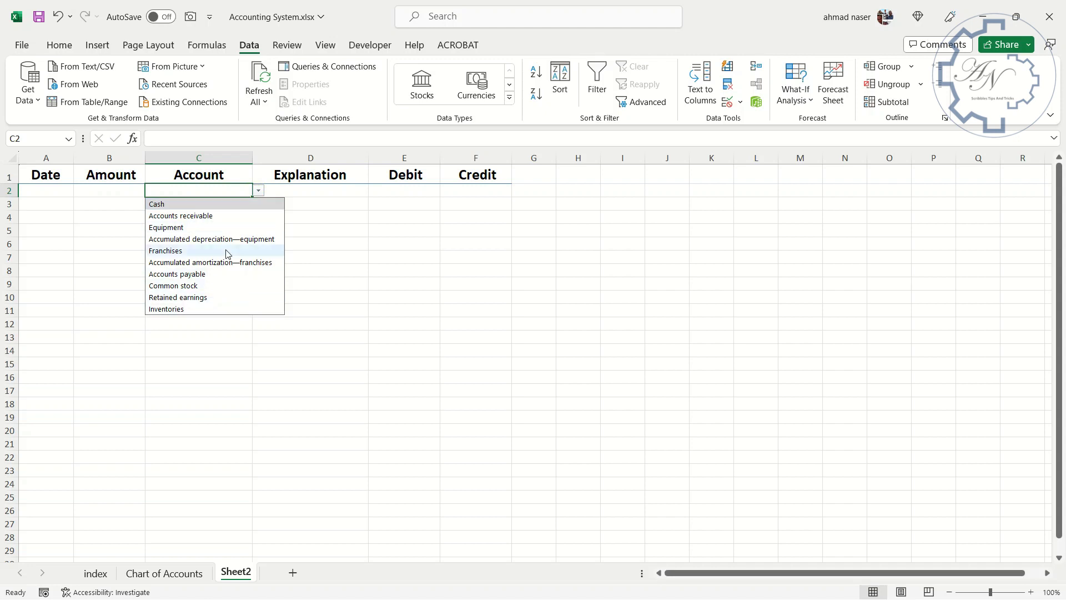
click(201, 363)
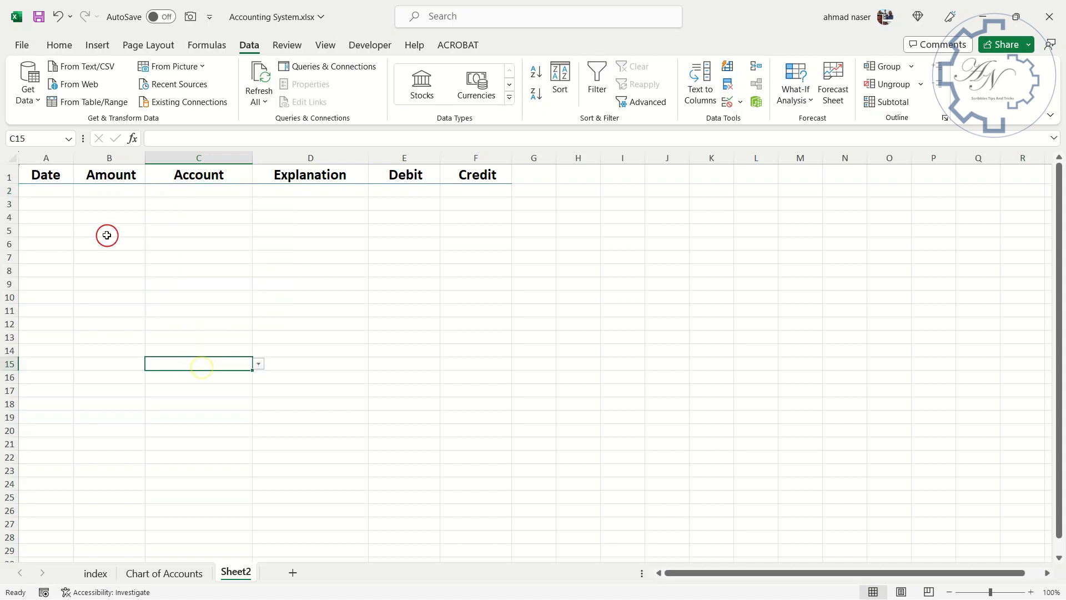
Apply the 3/14/2012 short Date number format to column A.
click(47, 158)
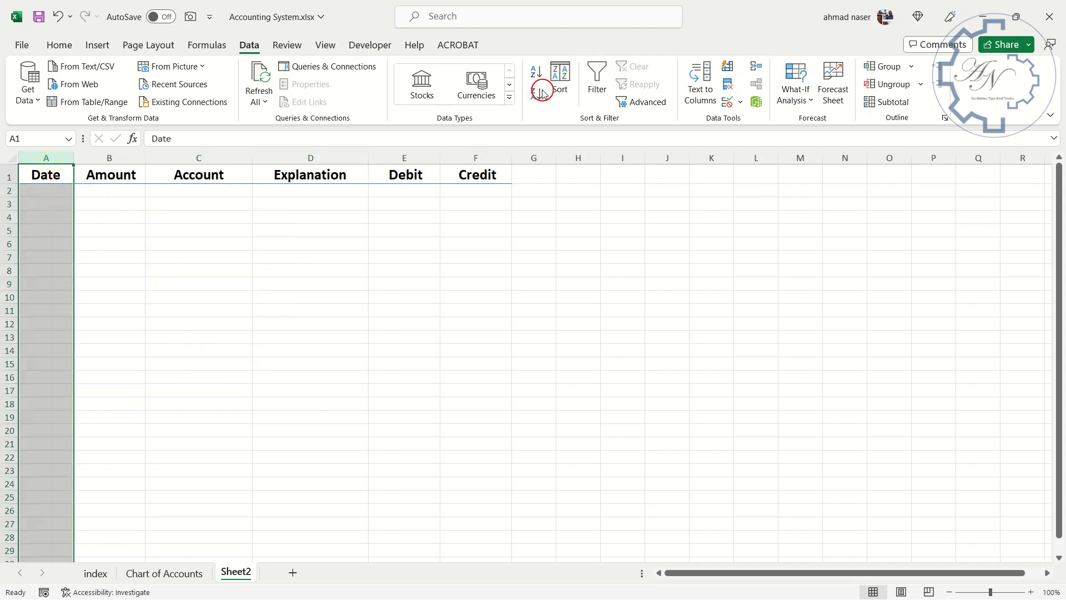
click(60, 45)
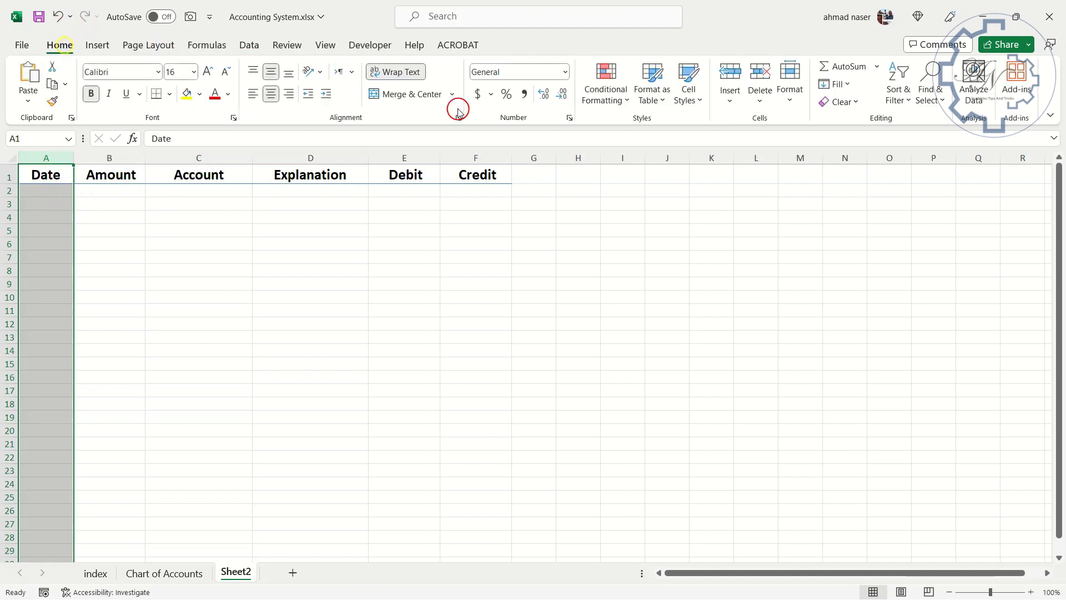
click(570, 119)
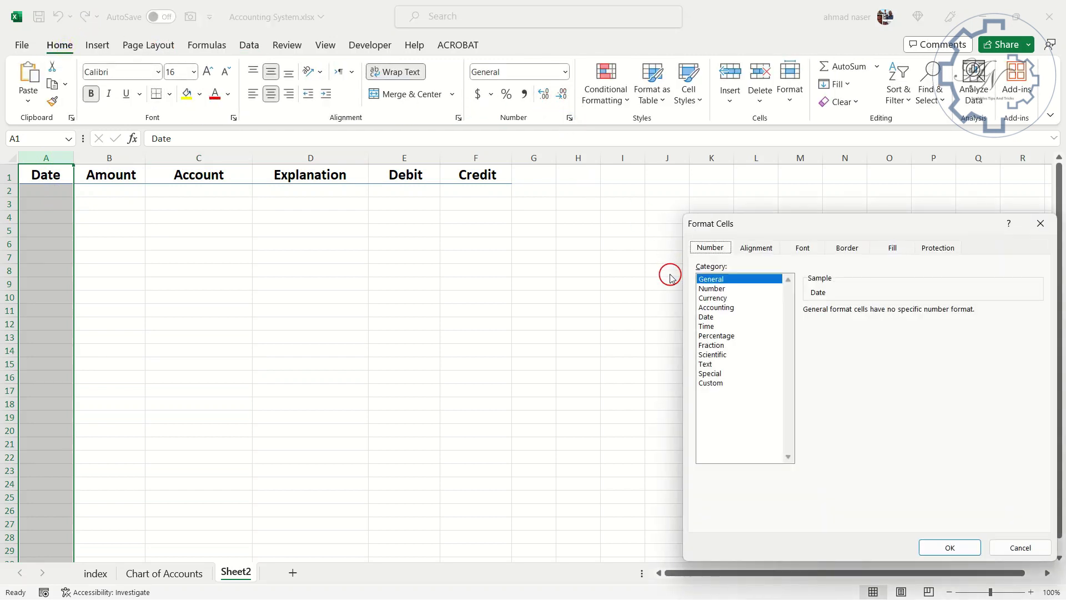
click(705, 317)
drag(783, 228, 532, 151)
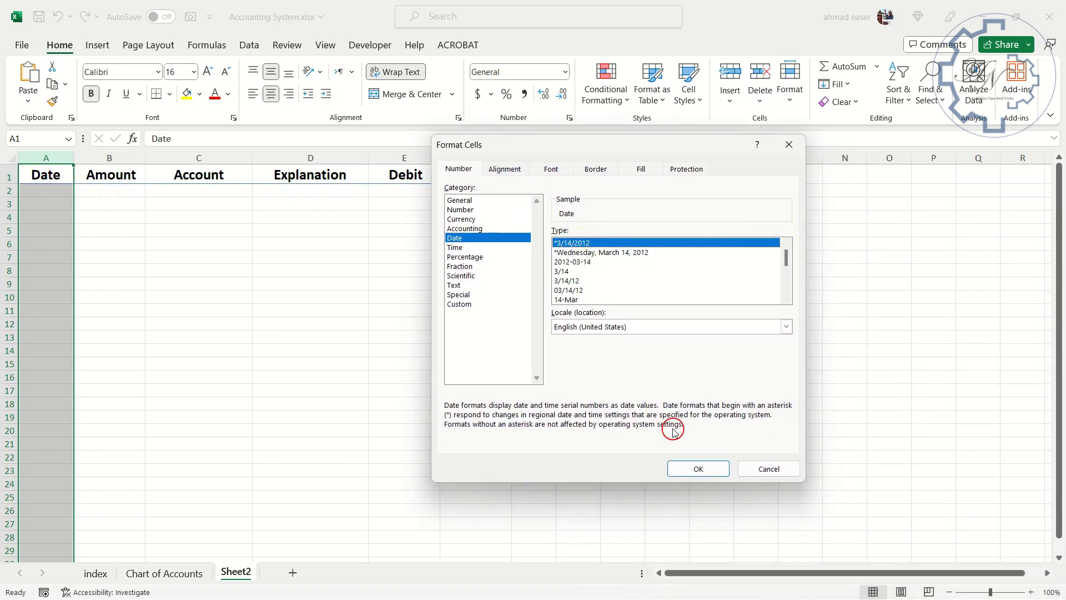
click(697, 469)
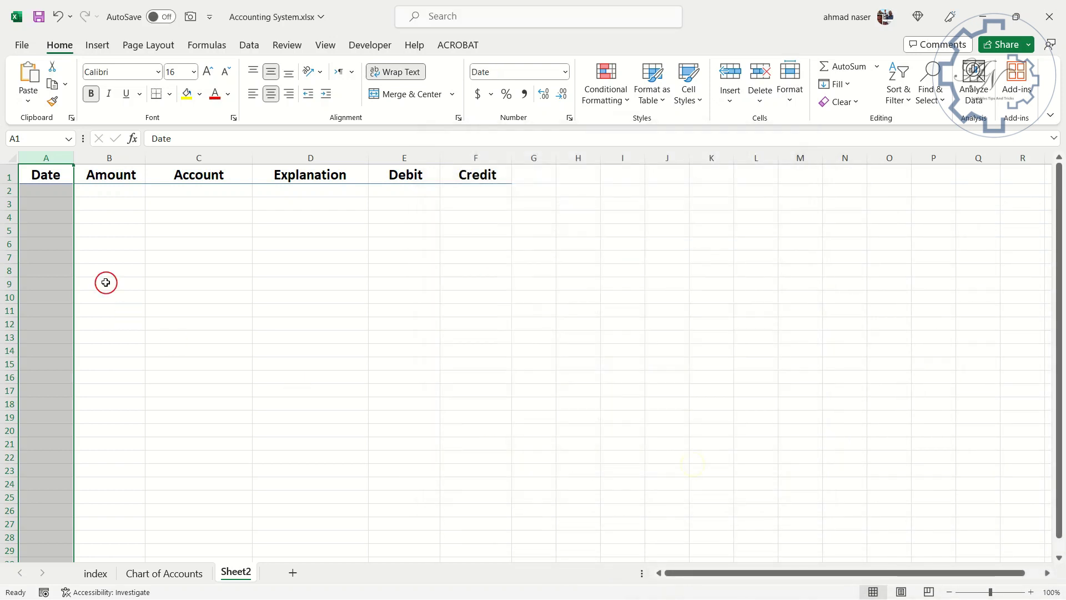
Freeze panes at A2 and scroll to confirm row 1 headings stay visible.
click(105, 209)
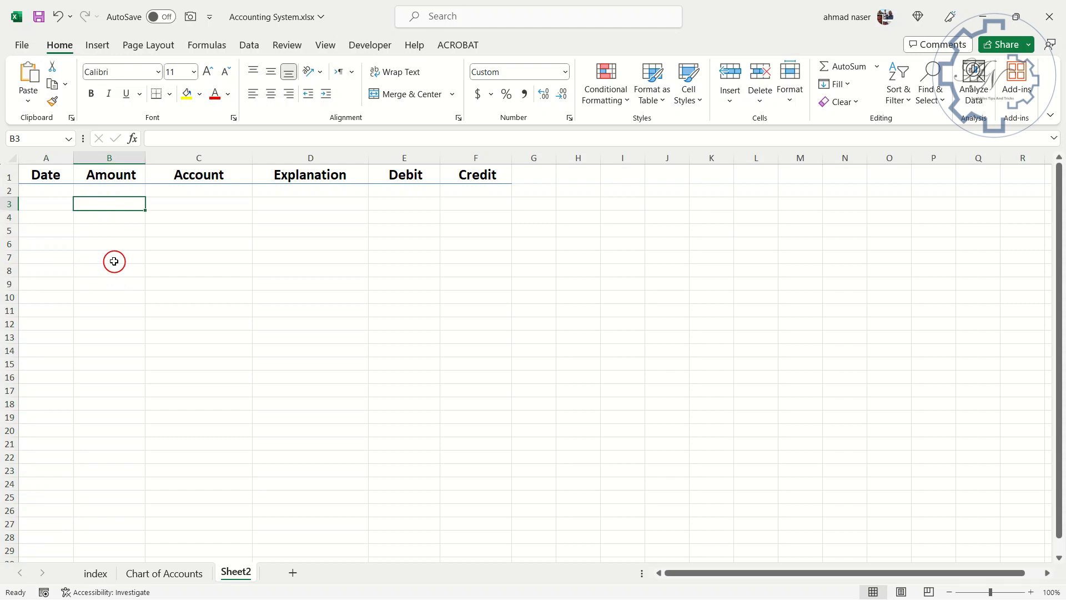
click(48, 193)
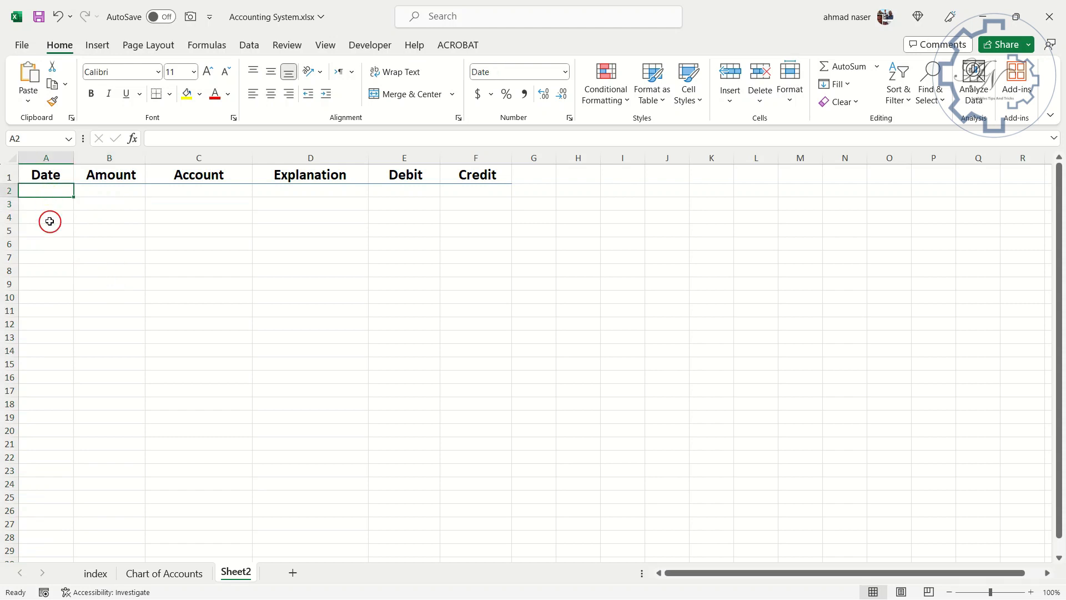
click(325, 48)
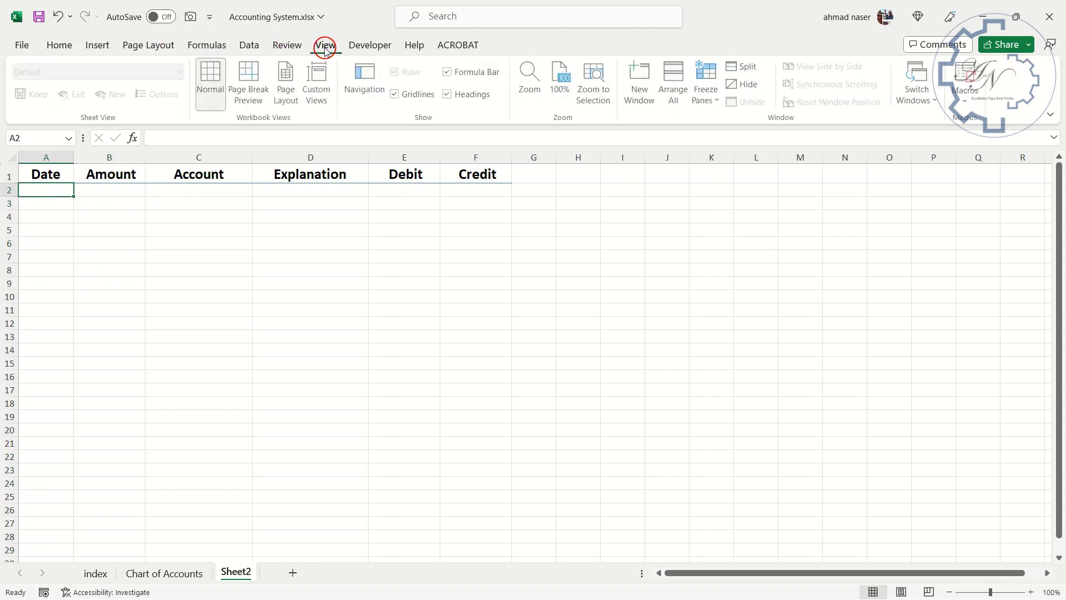
click(708, 99)
click(717, 122)
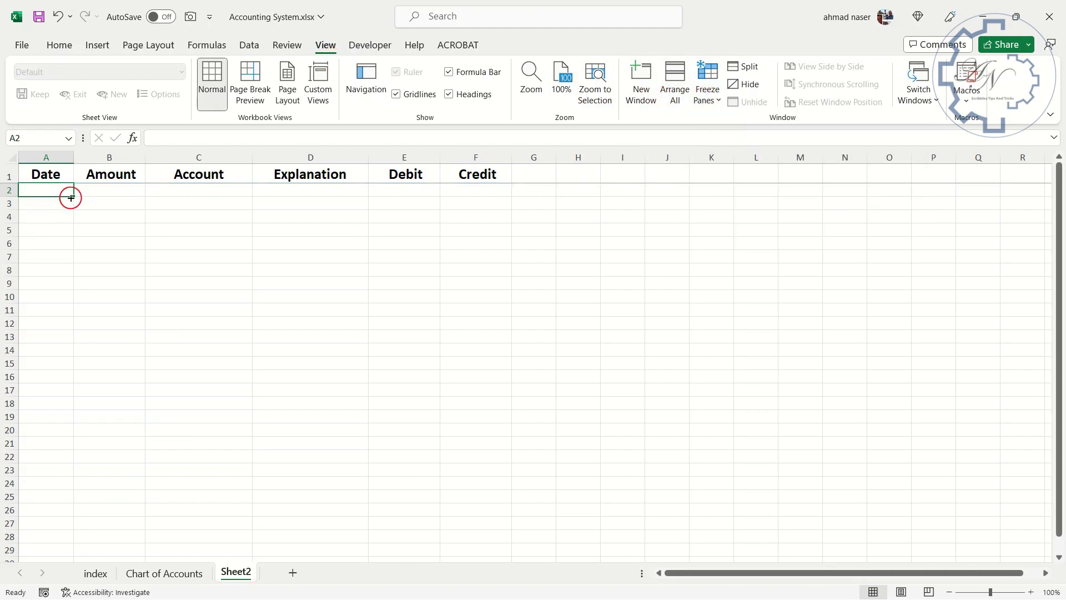
scroll(71, 197, down, 7)
scroll(70, 198, up, 7)
scroll(70, 199, down, 7)
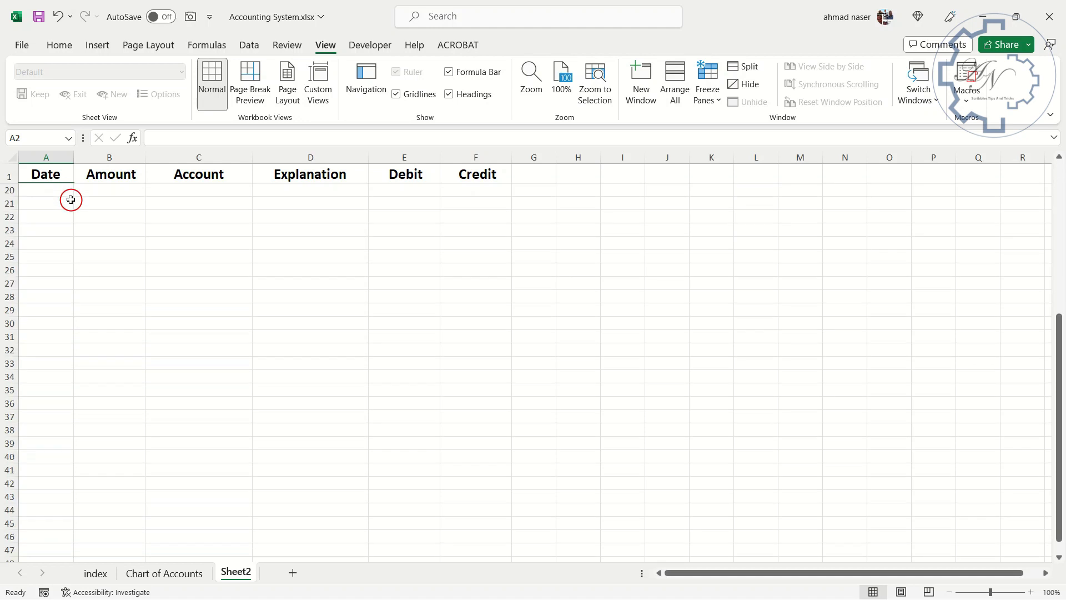
scroll(70, 200, up, 7)
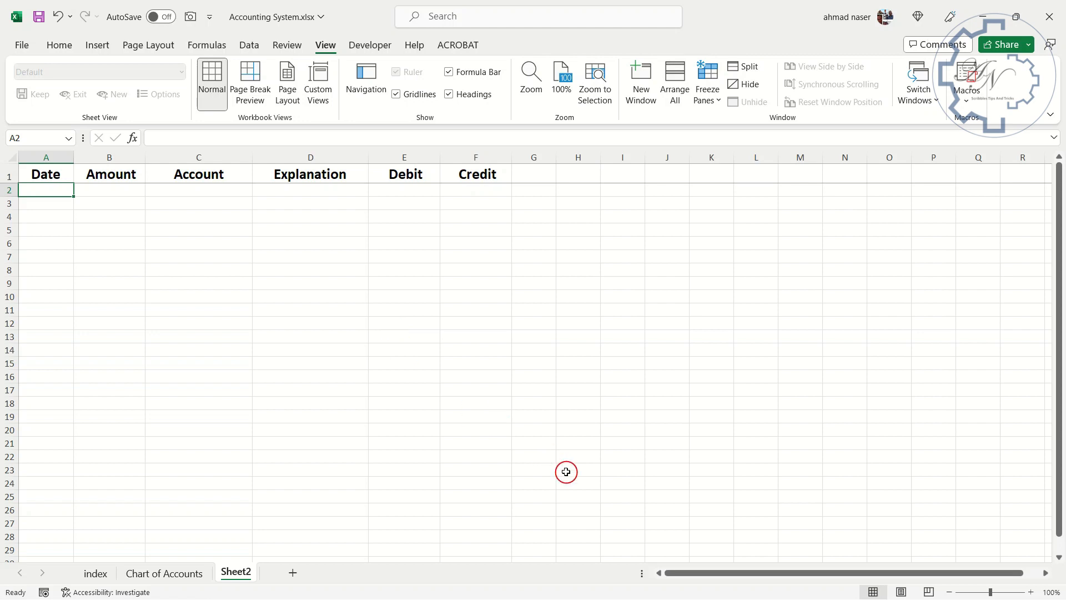
key(alt+h)
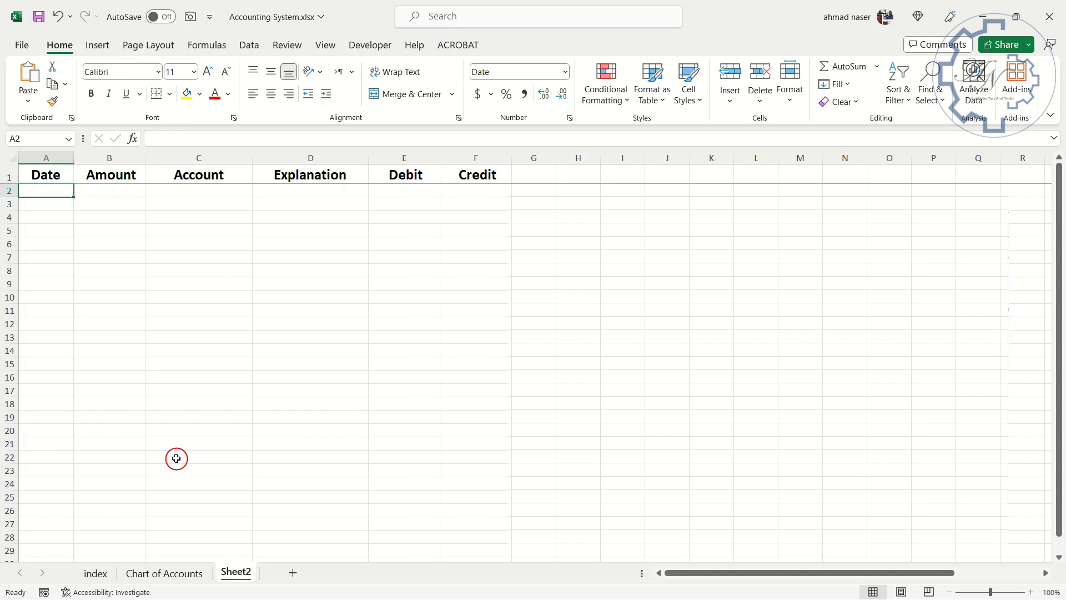
Rename the Sheet2 tab to 'Journal Entries'.
double_click(244, 576)
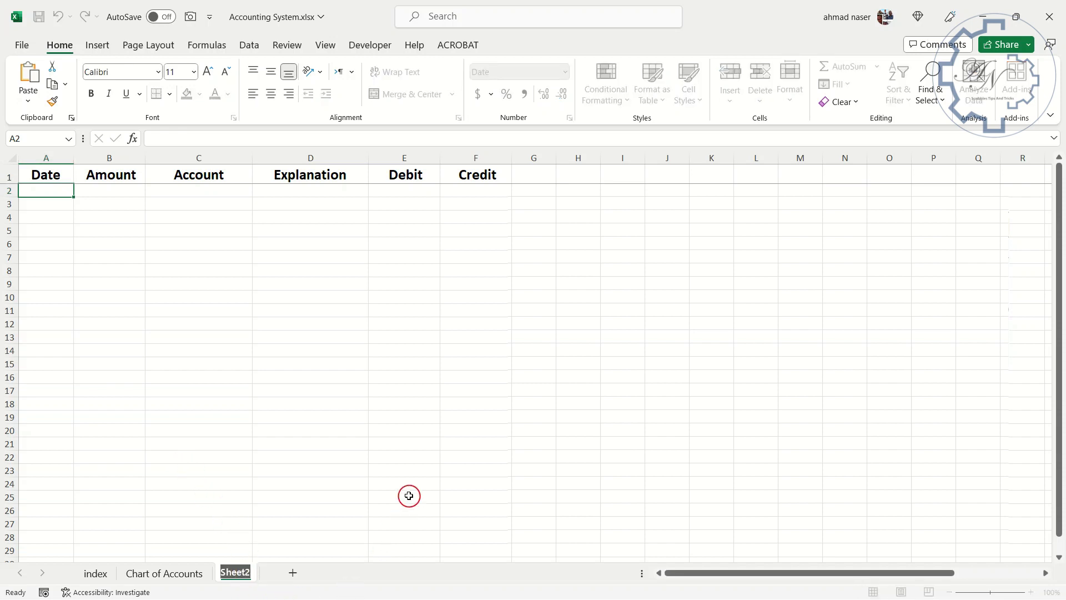
text(J)
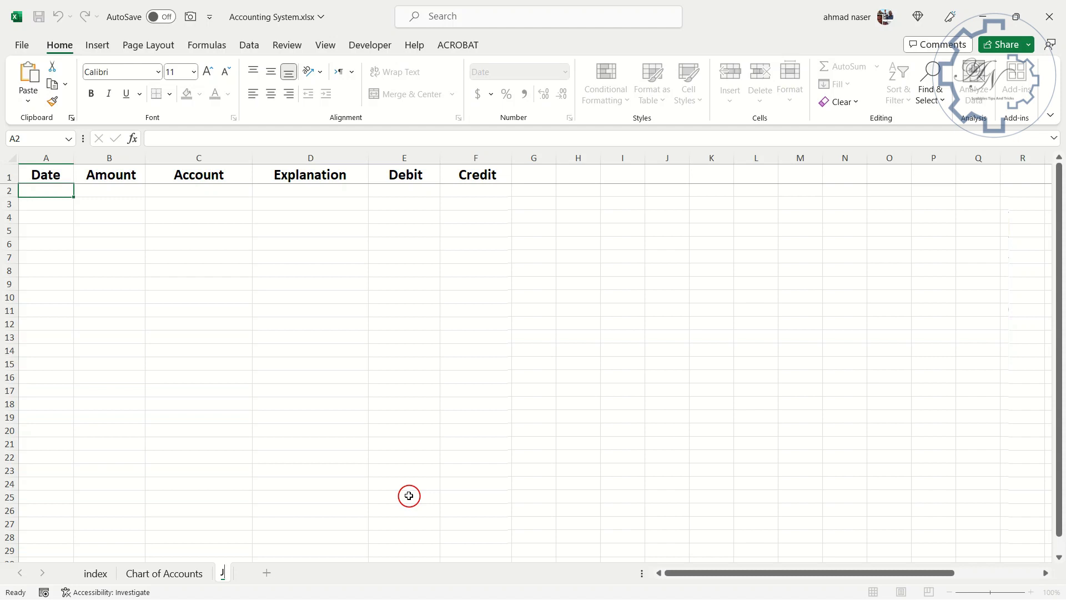
text(ournal)
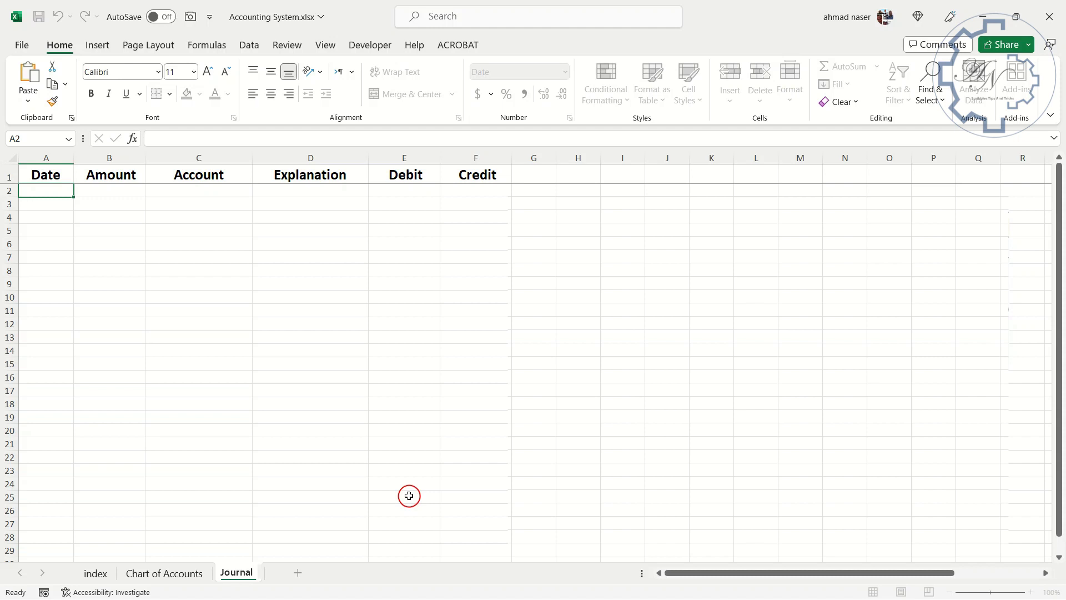
text( Entries)
click(40, 196)
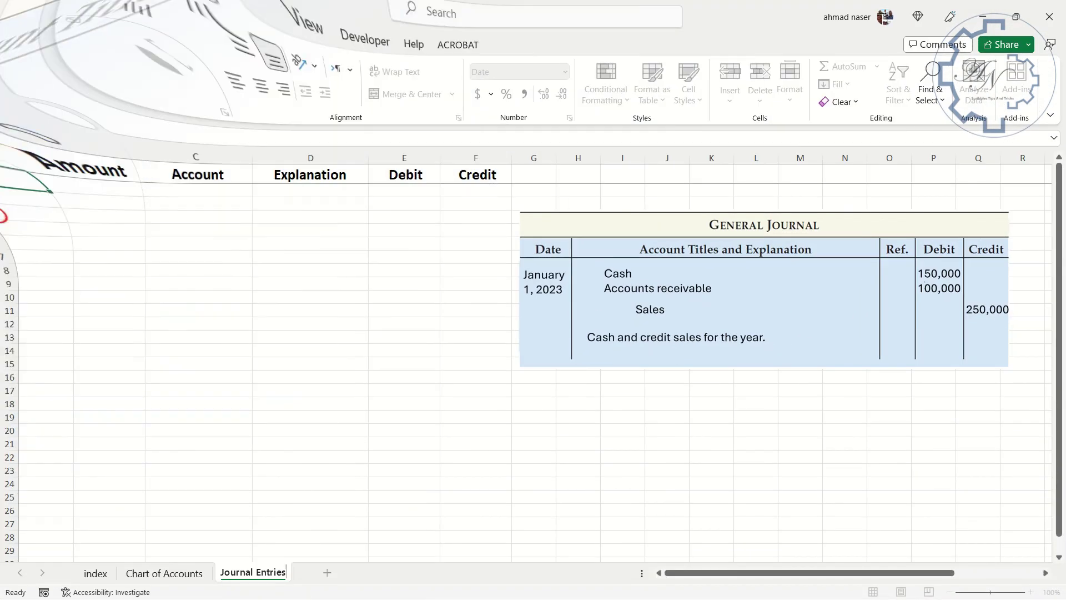
Enter date 1/1/2023, amount -150000 and account Cash in A2:C2.
click(40, 192)
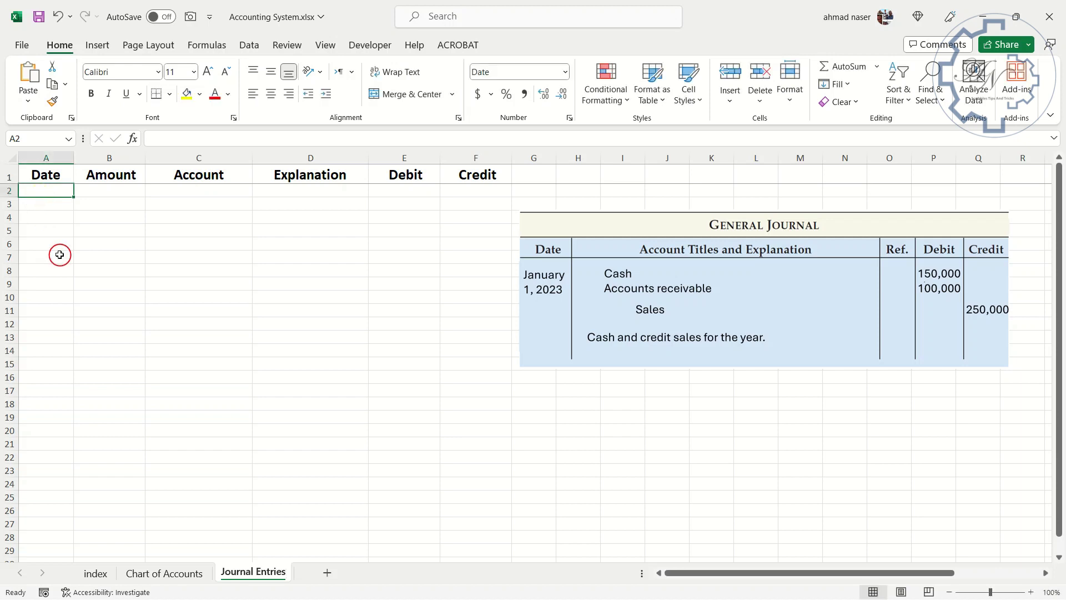
text(1-1)
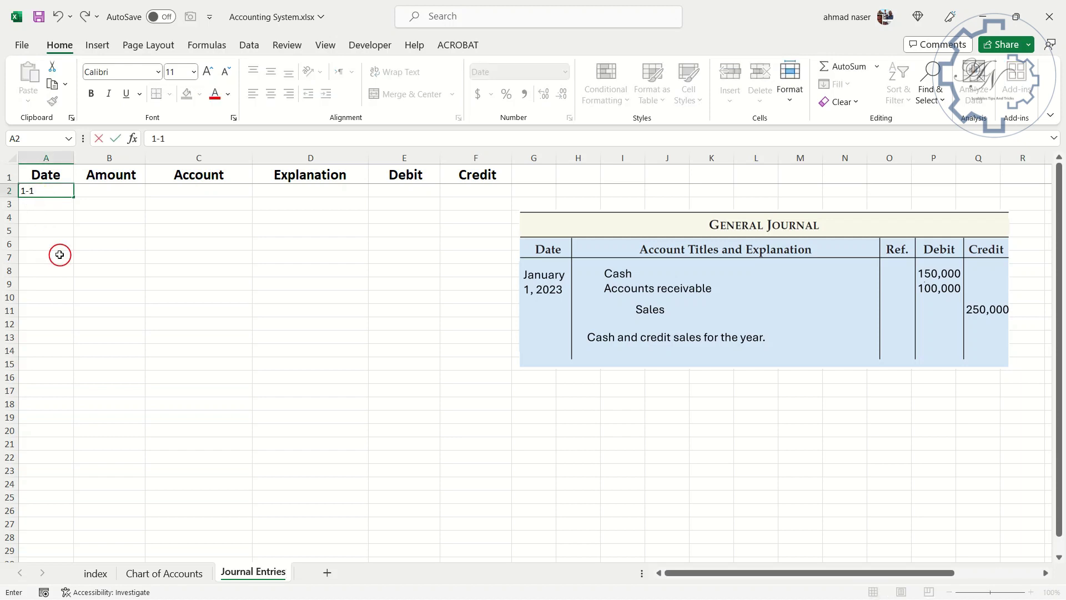
key(Tab)
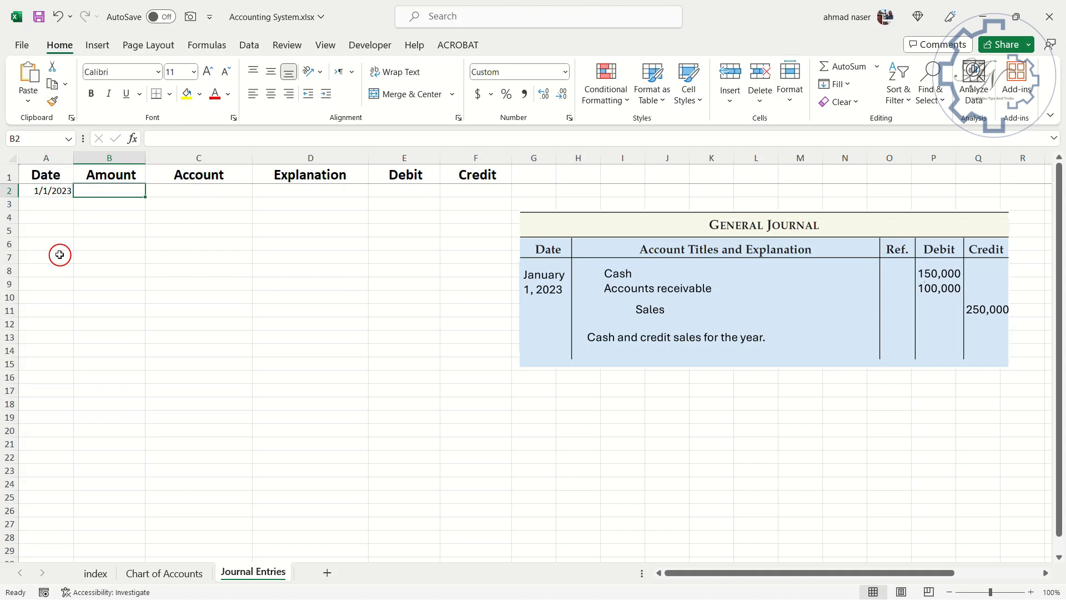
text(-150)
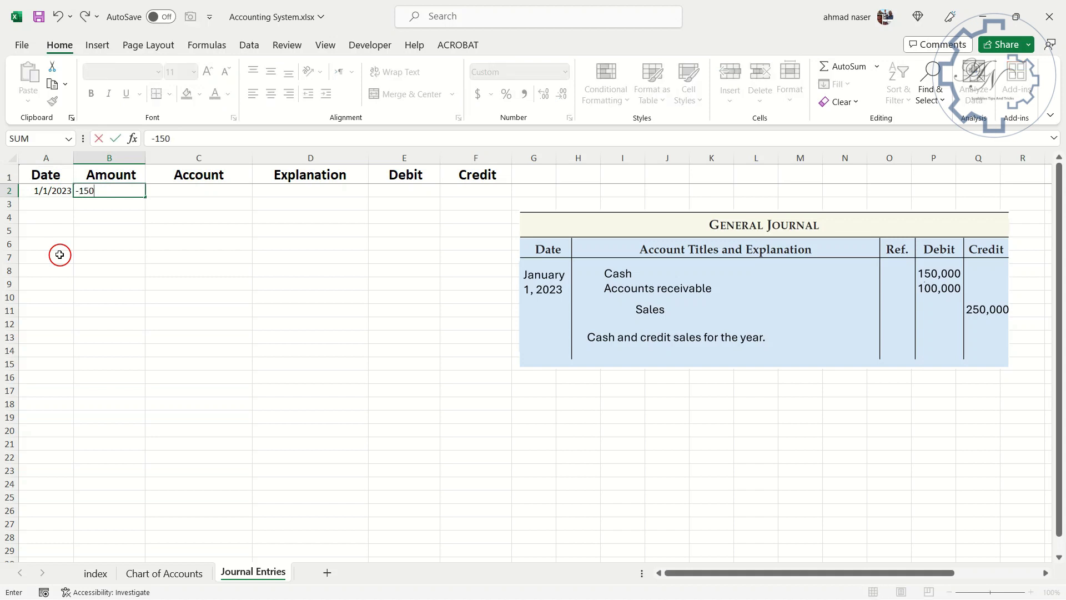
text(000)
key(Tab)
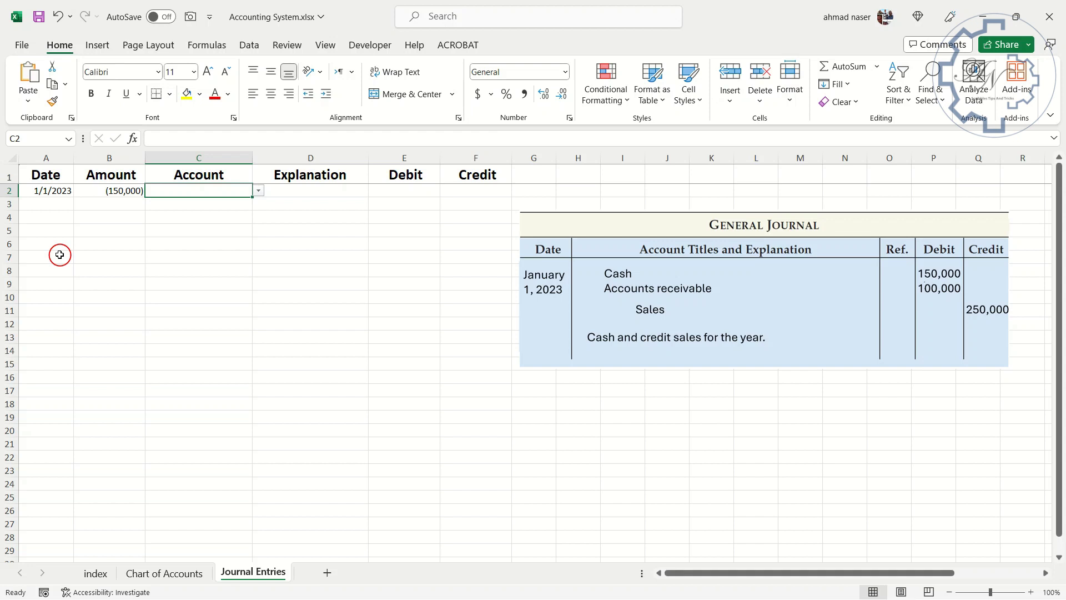
text(ca)
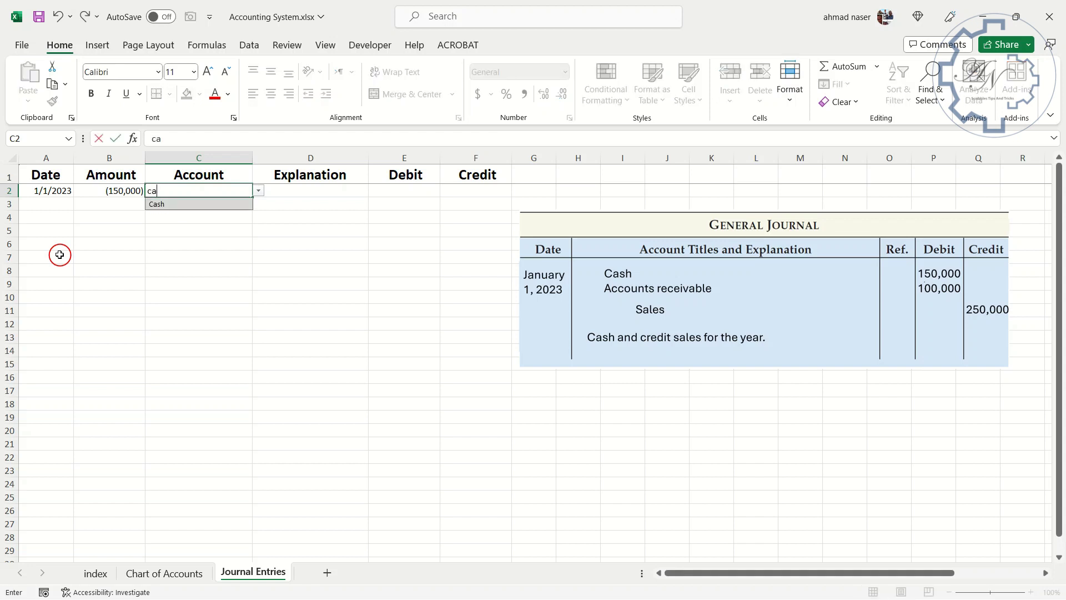
key(Tab)
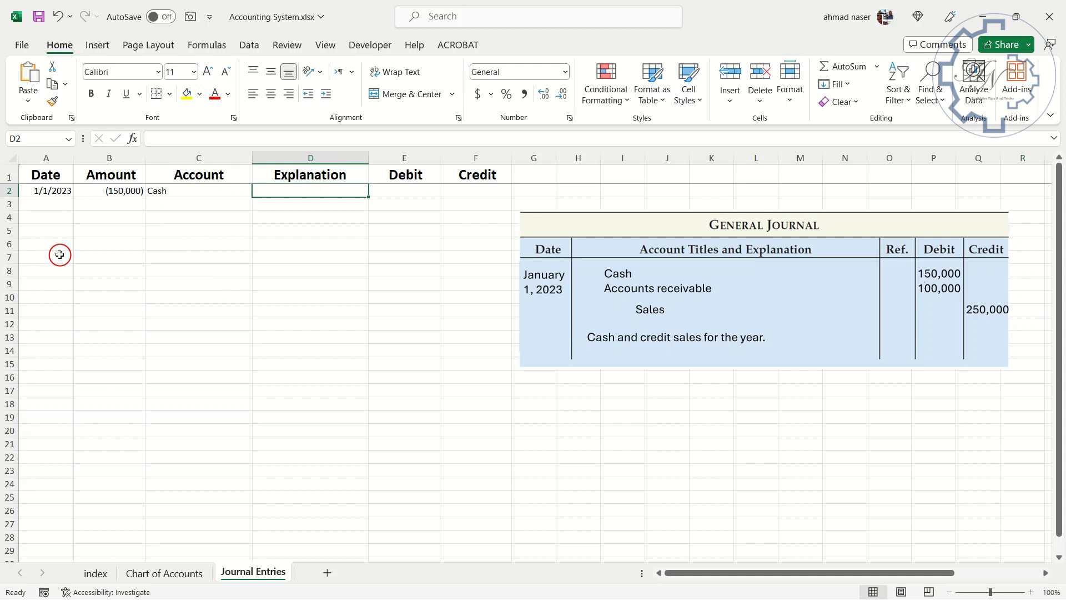
Enter 'Cash and credit sales for the year' in D2 and autofit column D.
text(Ca)
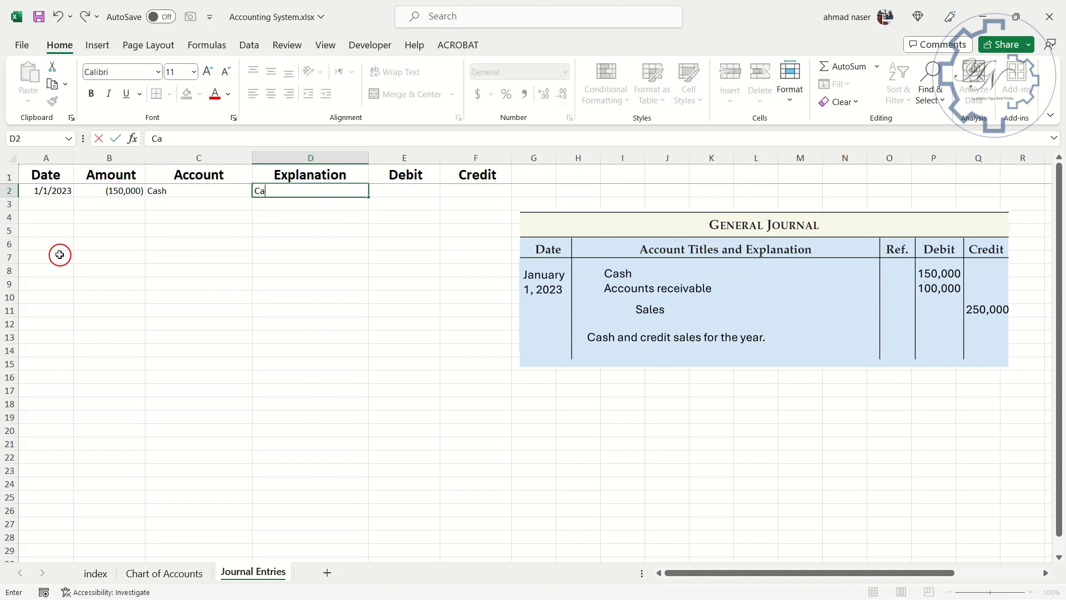
text(sh and credit sales for the year)
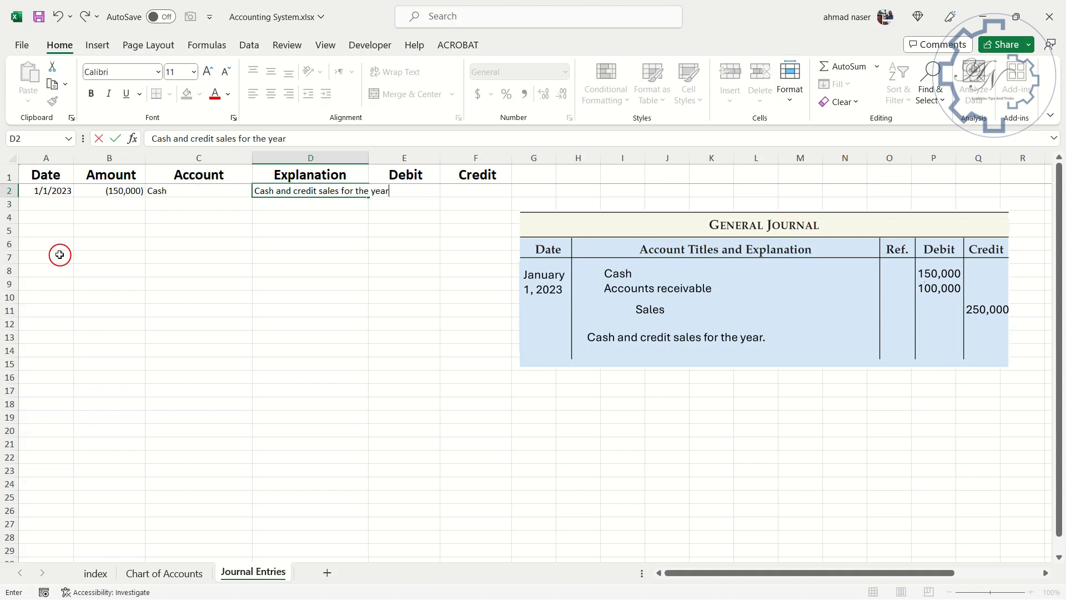
key(Tab)
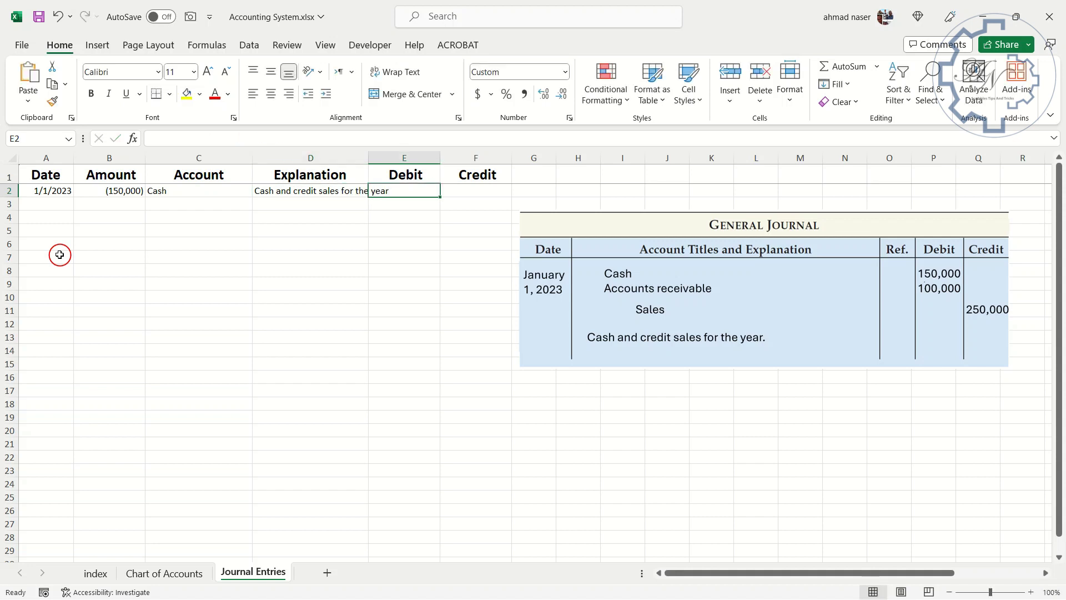
double_click(367, 161)
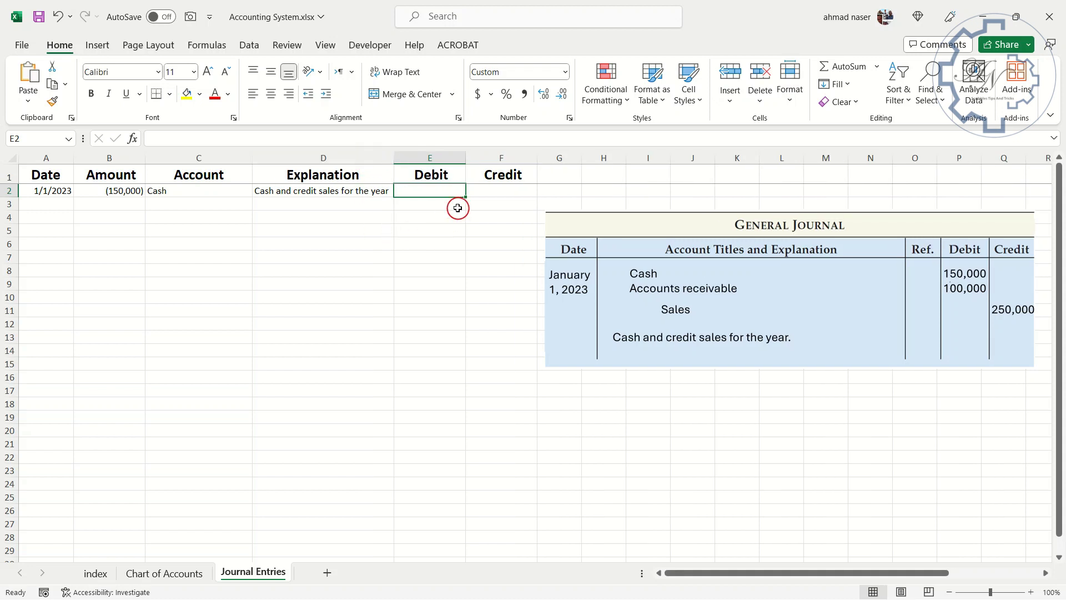
click(487, 191)
click(447, 191)
click(66, 203)
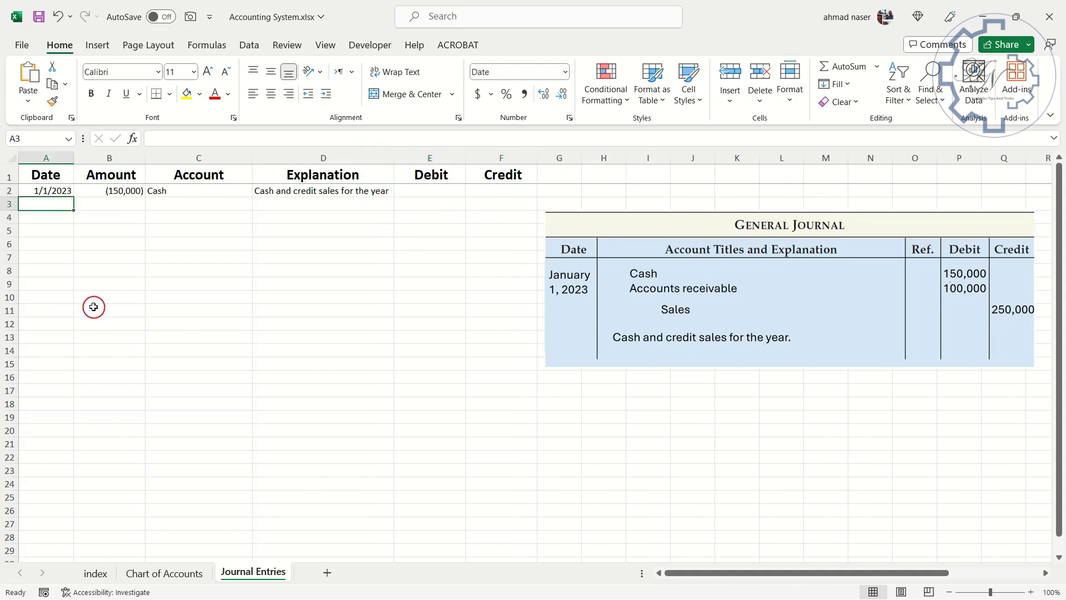
Fill row 3 with the copied date, (100,000), Accounts receivable and the same explanation.
key(ctrl+apostrophe)
key(Tab)
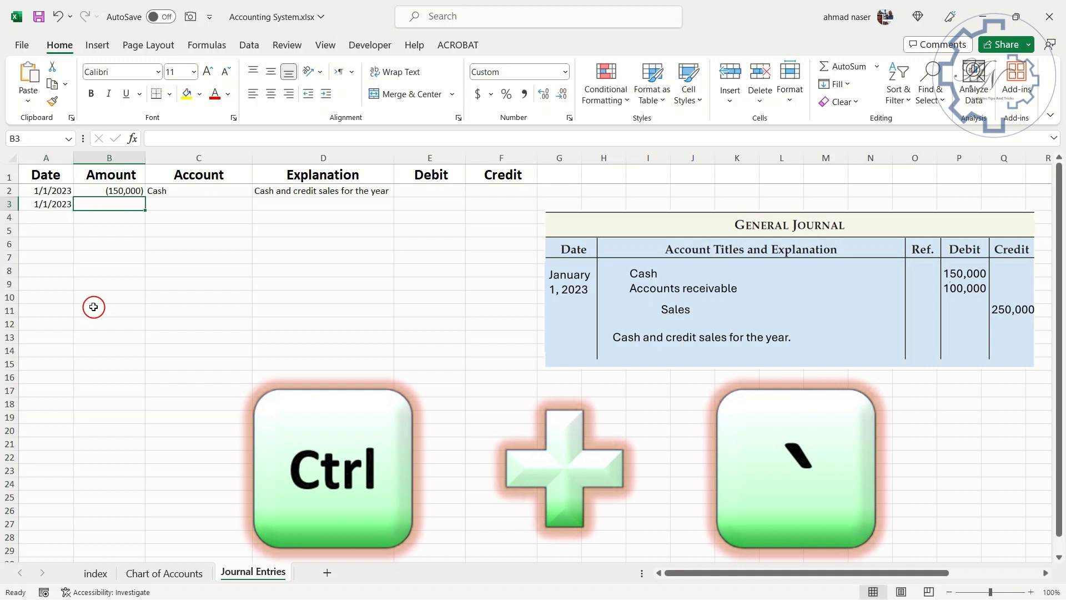
text(-100)
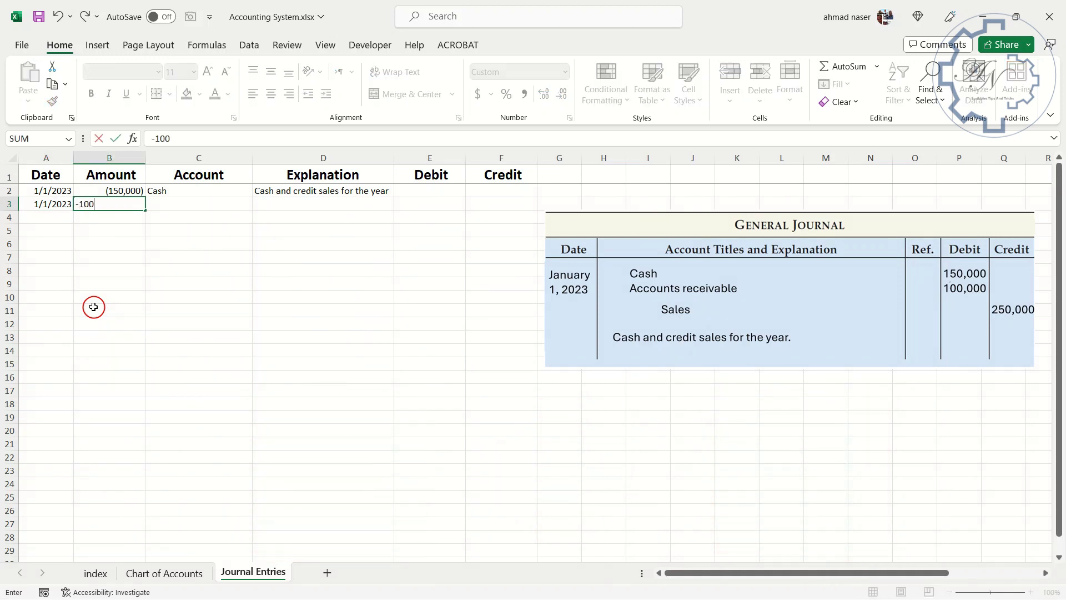
text(000)
key(Tab)
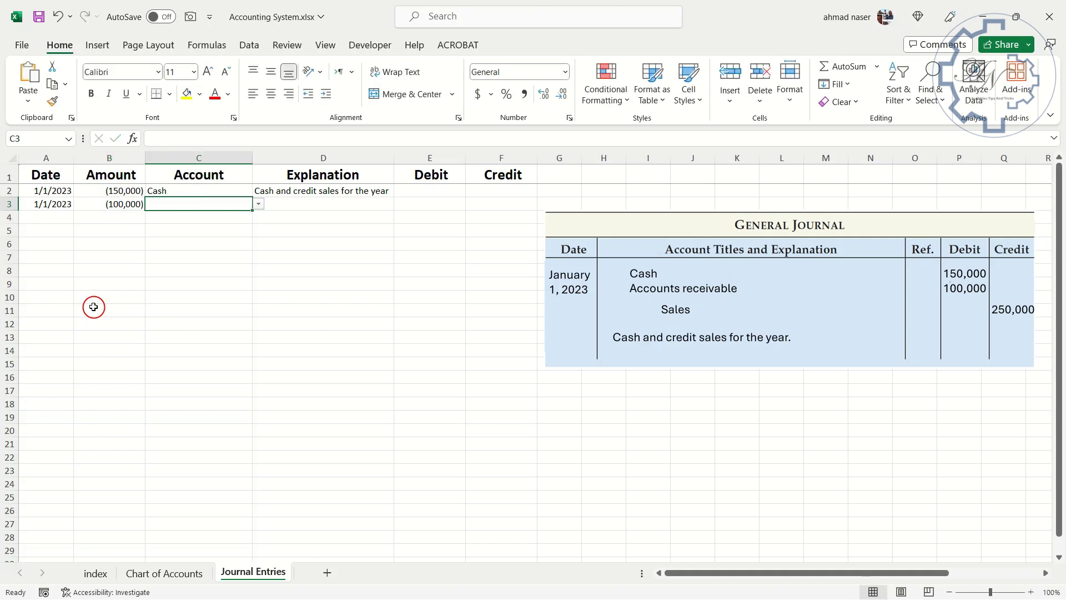
text(ac)
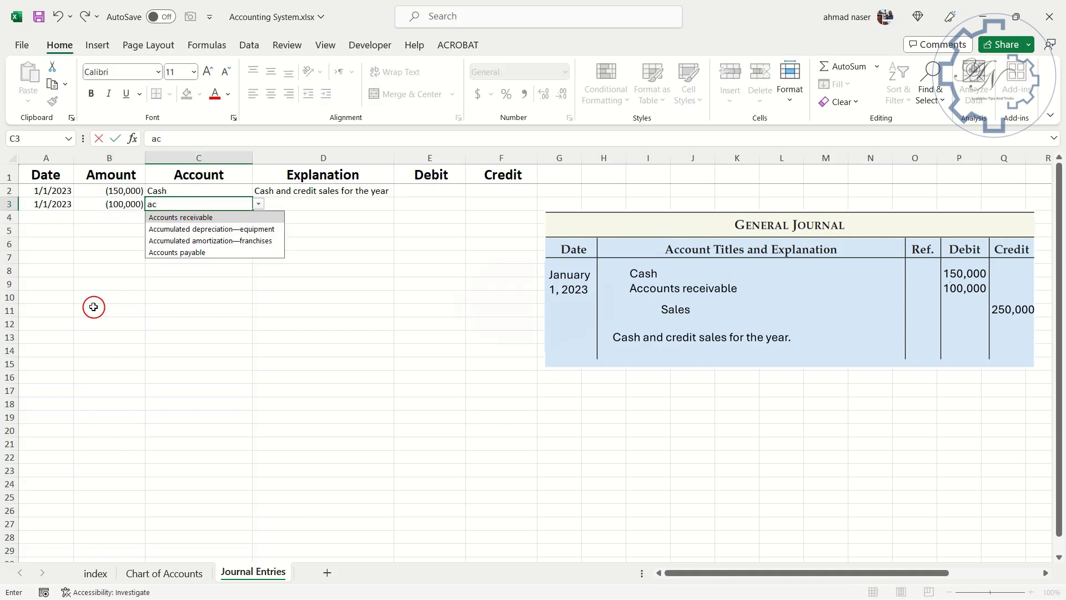
key(Tab)
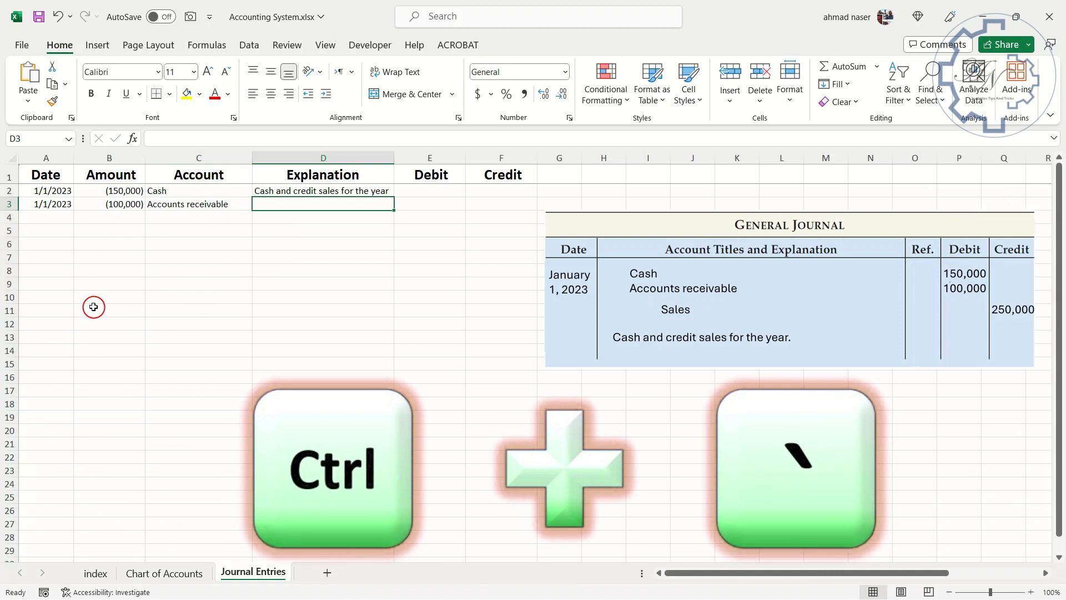
key(ctrl+apostrophe)
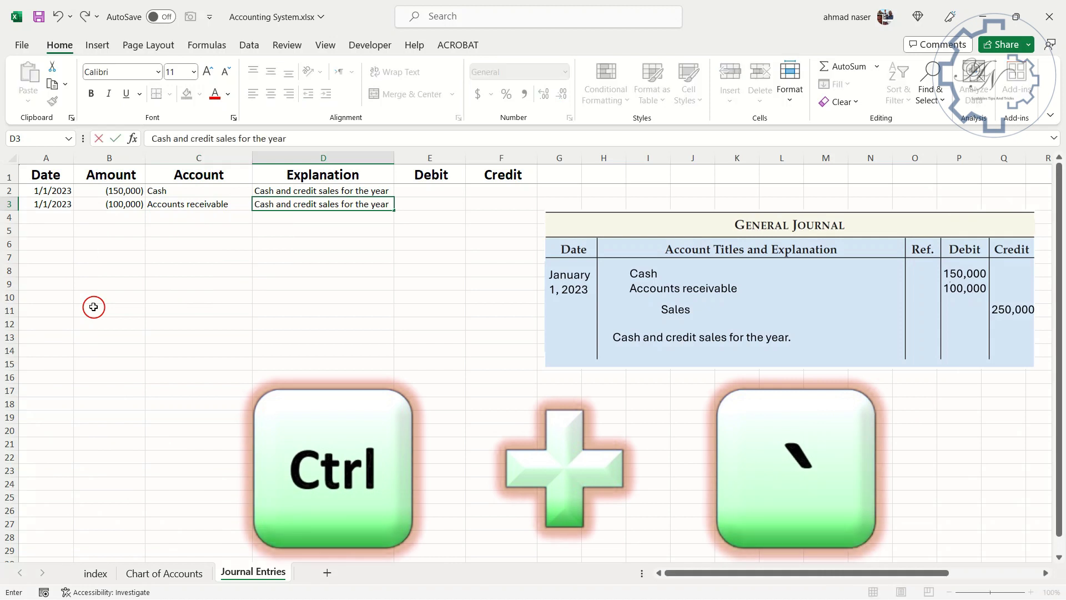
key(Return)
Start row 4 with the copied date and 250,000, then try 'sales' as its account.
key(Left)
key(Left)
key(Left)
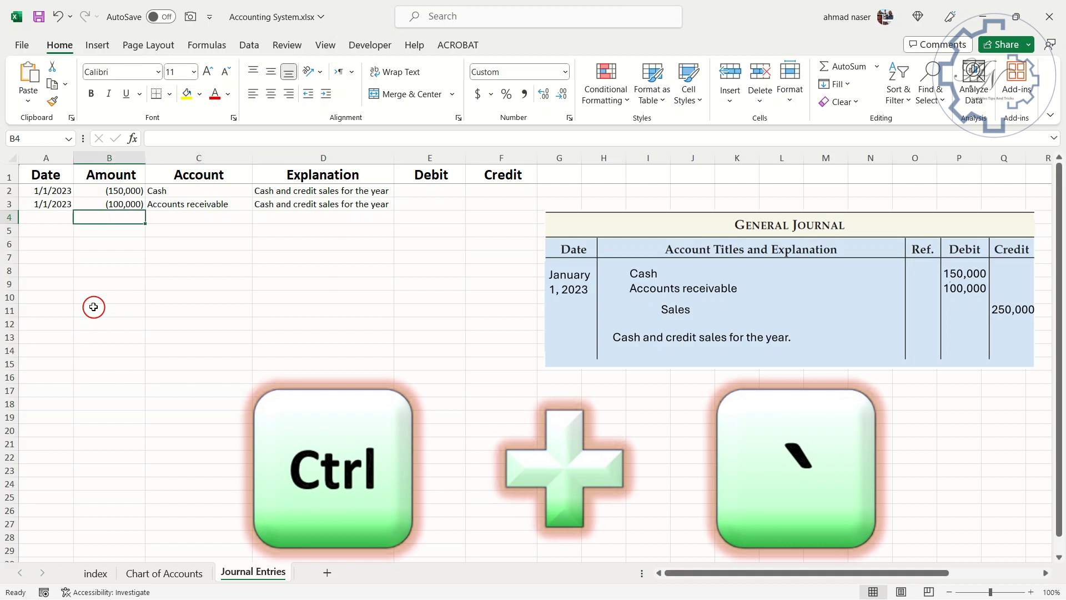
key(ctrl+apostrophe)
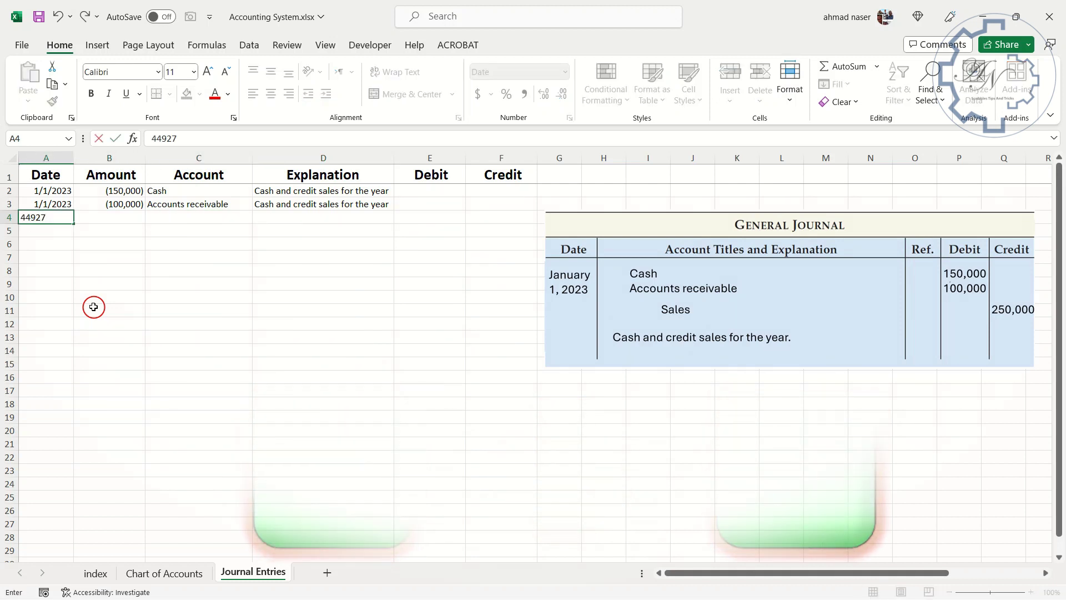
key(Tab)
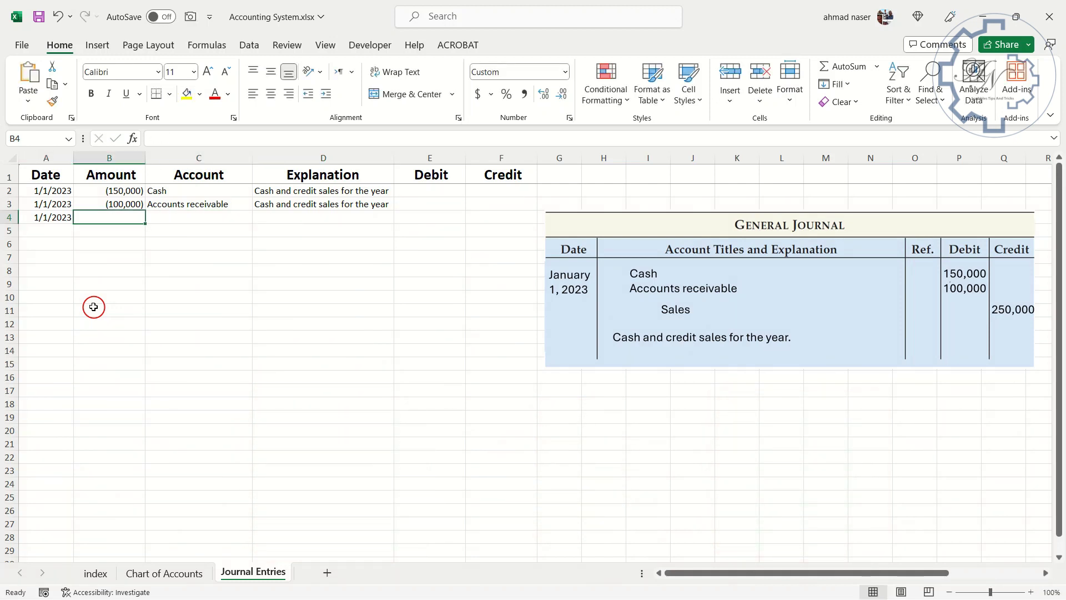
text(250)
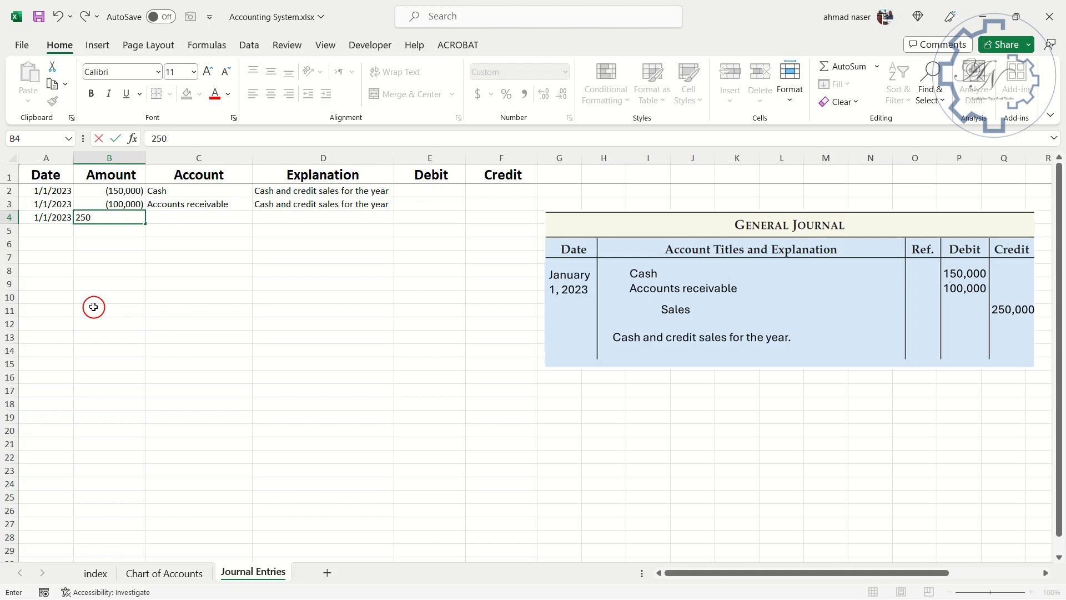
text(,000)
key(Return)
key(Up)
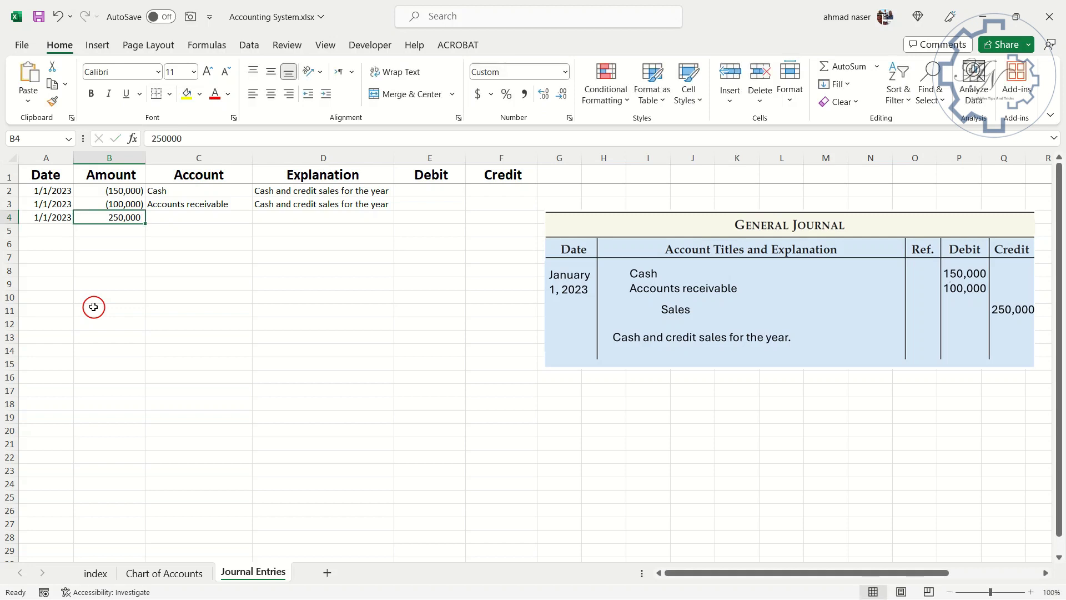
key(Right)
text(sa)
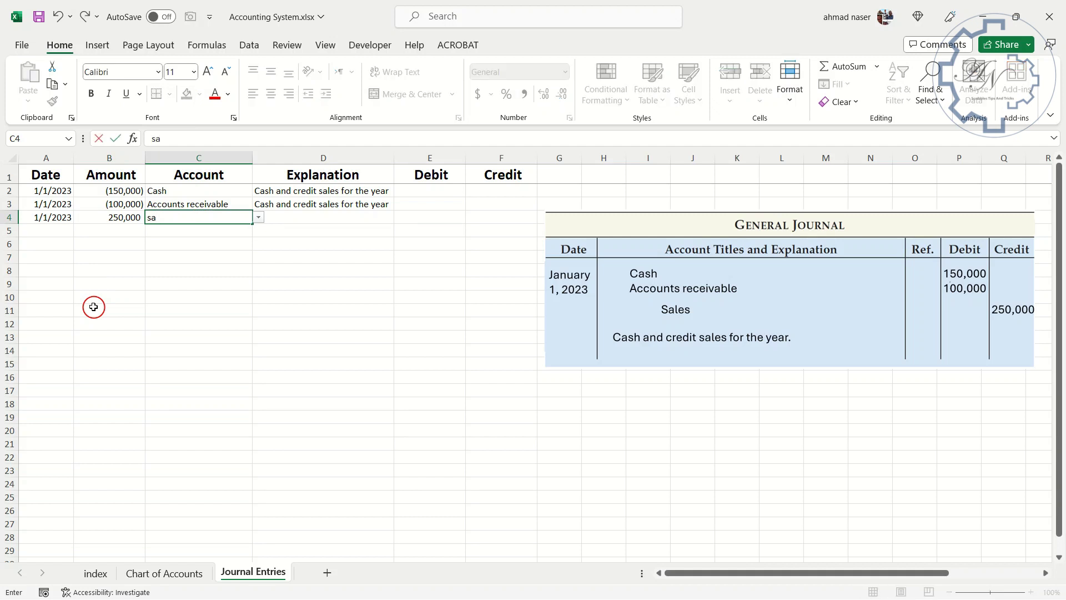
text(les)
key(Return)
key(Return)
Dismiss the rejected account entry and enter Sales as a new account name in row 12 of Chart of Accounts.
key(Return)
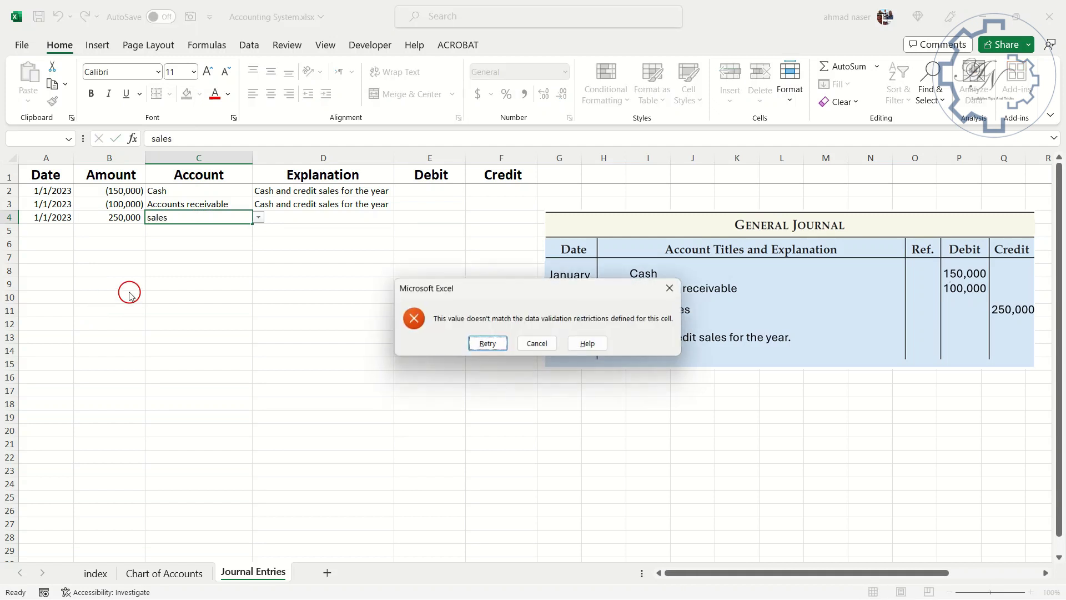
key(Tab)
key(Return)
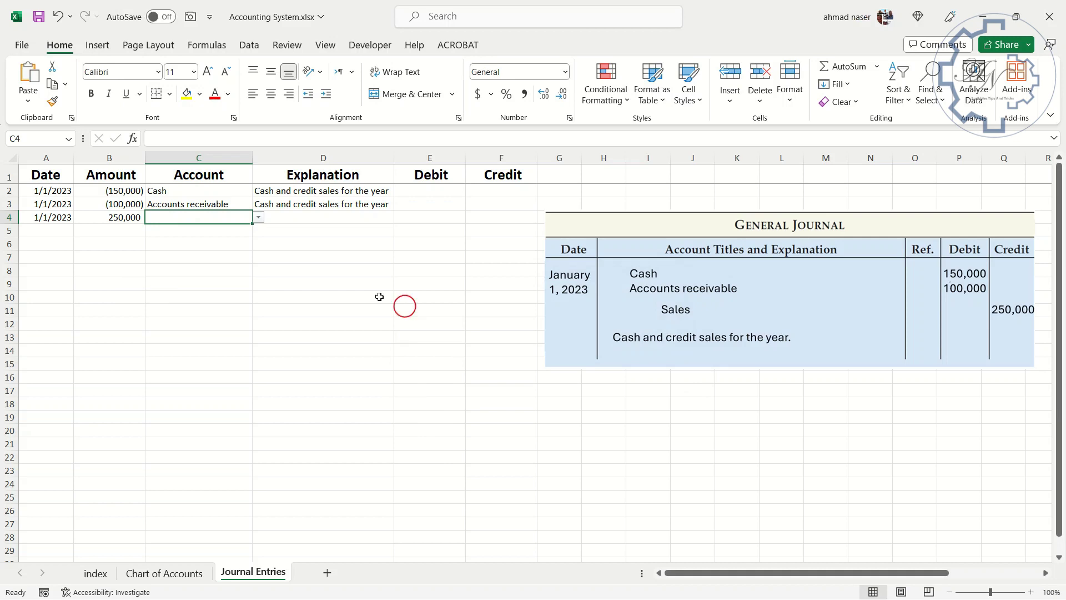
click(164, 572)
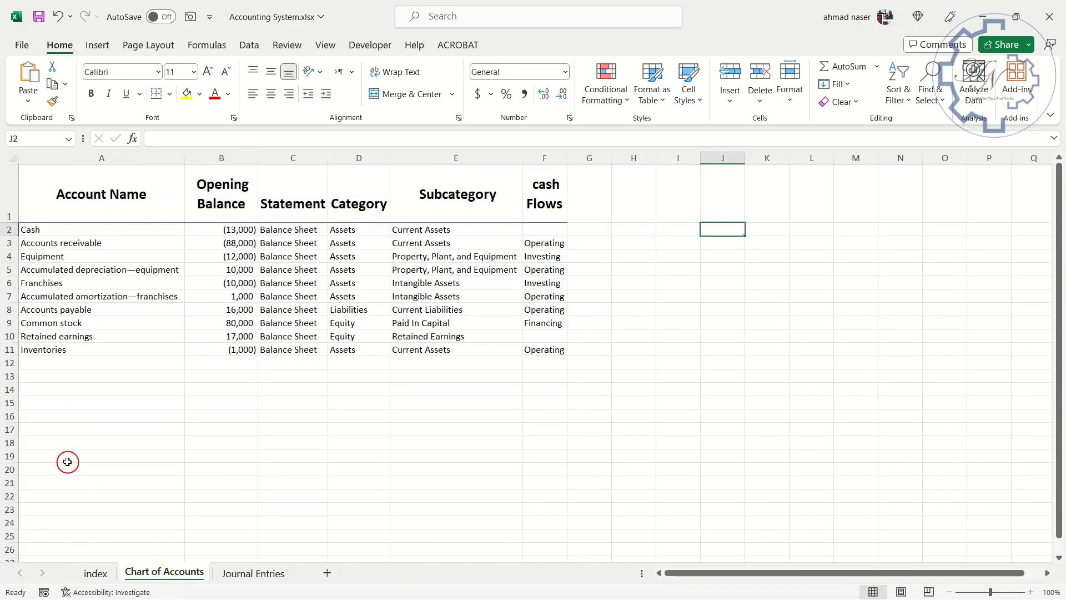
click(84, 363)
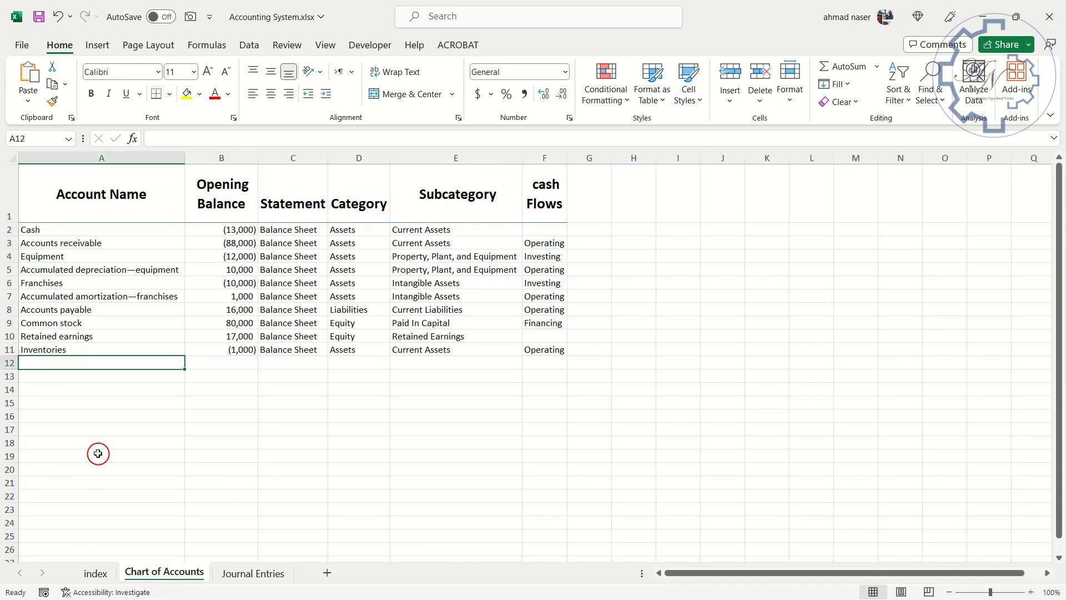
text(Sales)
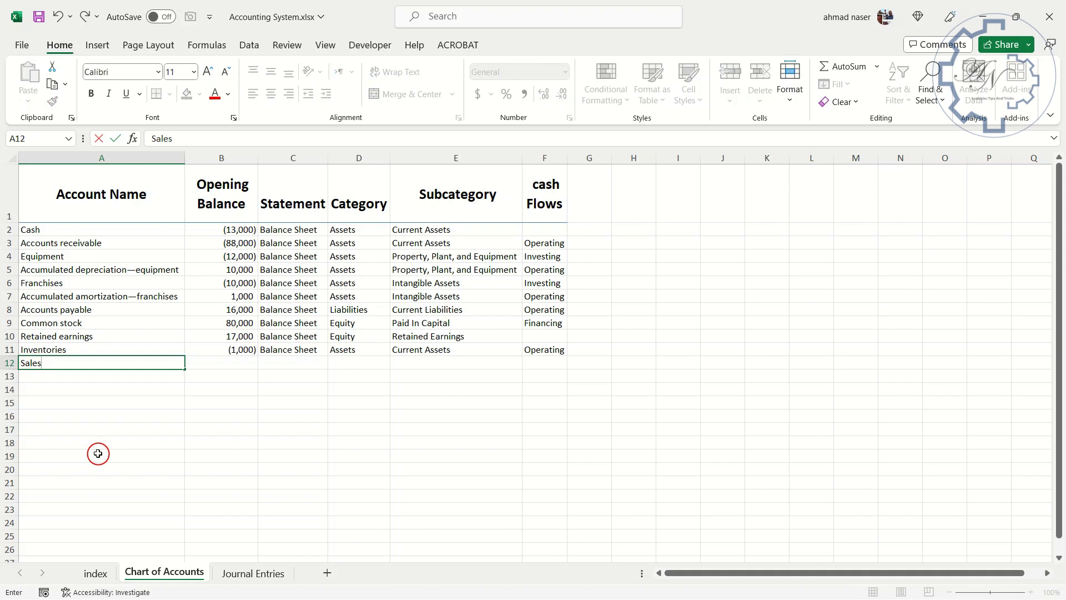
key(Tab)
key(Tab)
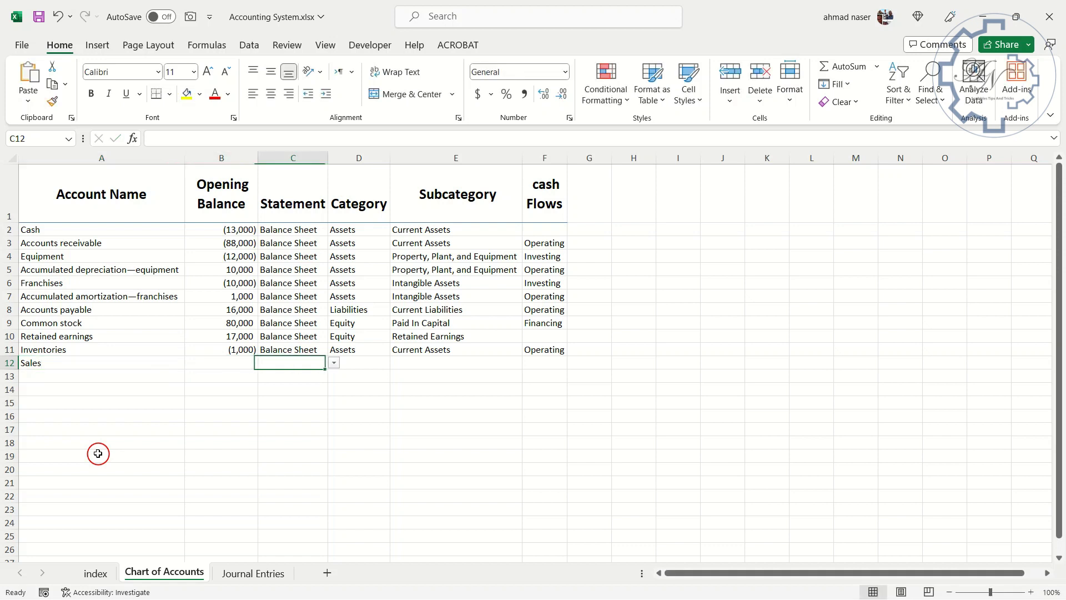
Classify Sales as Income Statement, Revenues, Sales and Service Revenues, autofitting column C.
text(in)
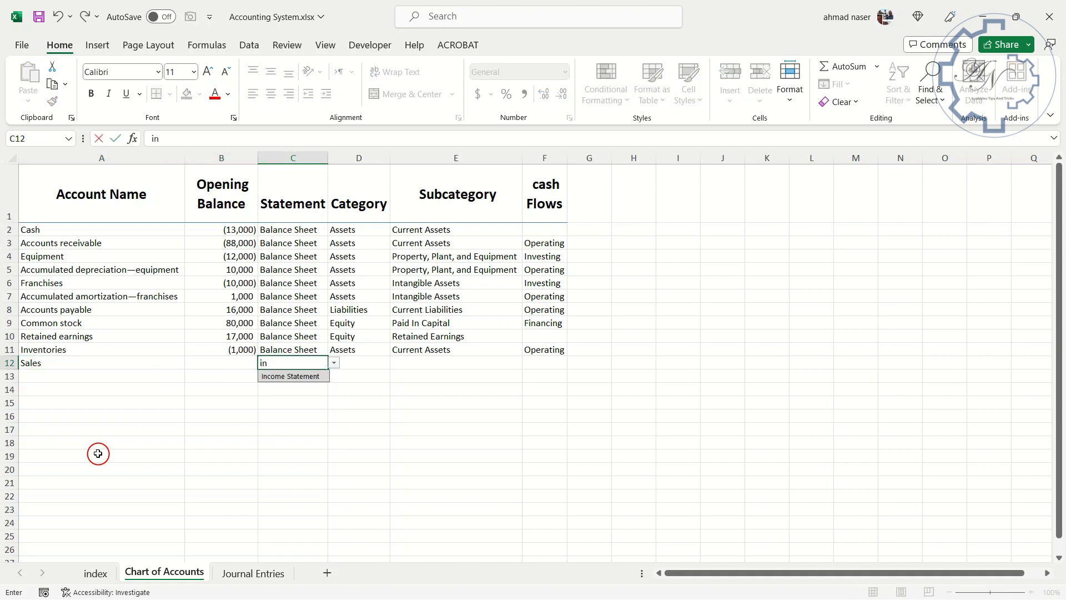
key(Tab)
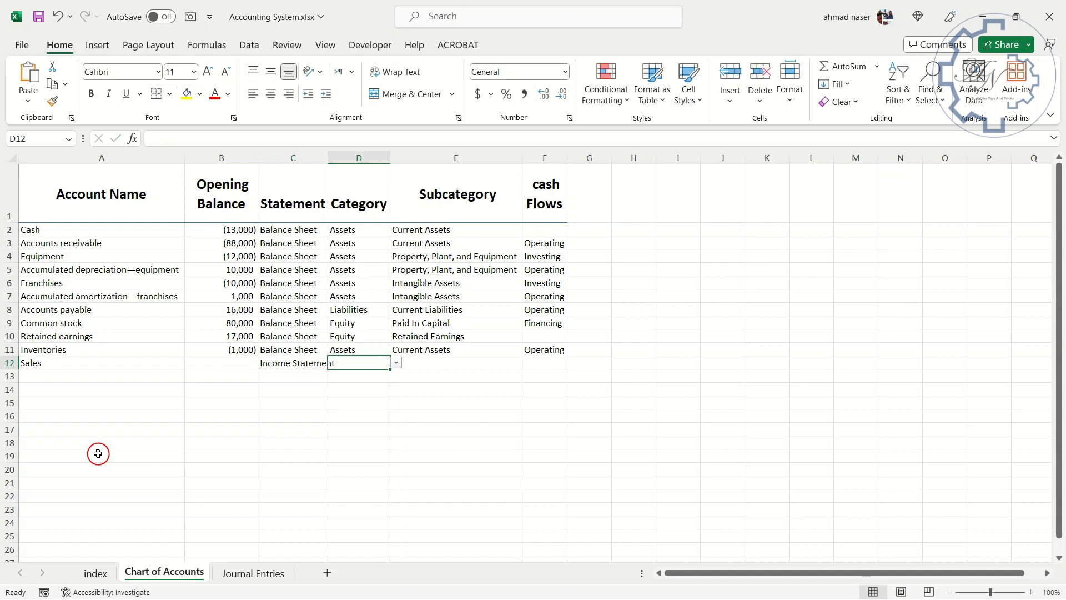
text(re)
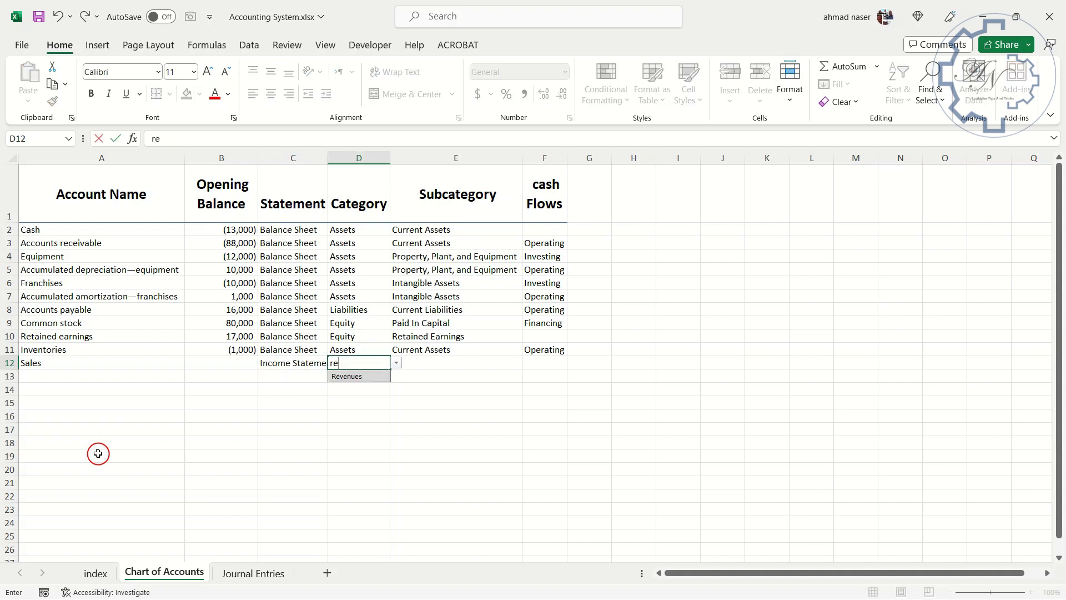
key(Tab)
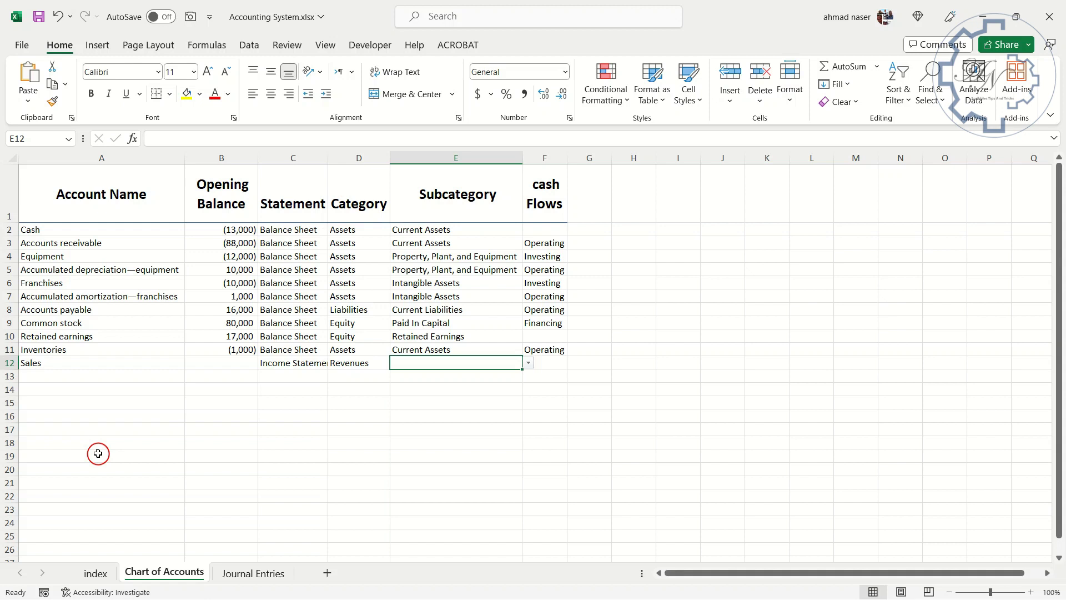
double_click(326, 156)
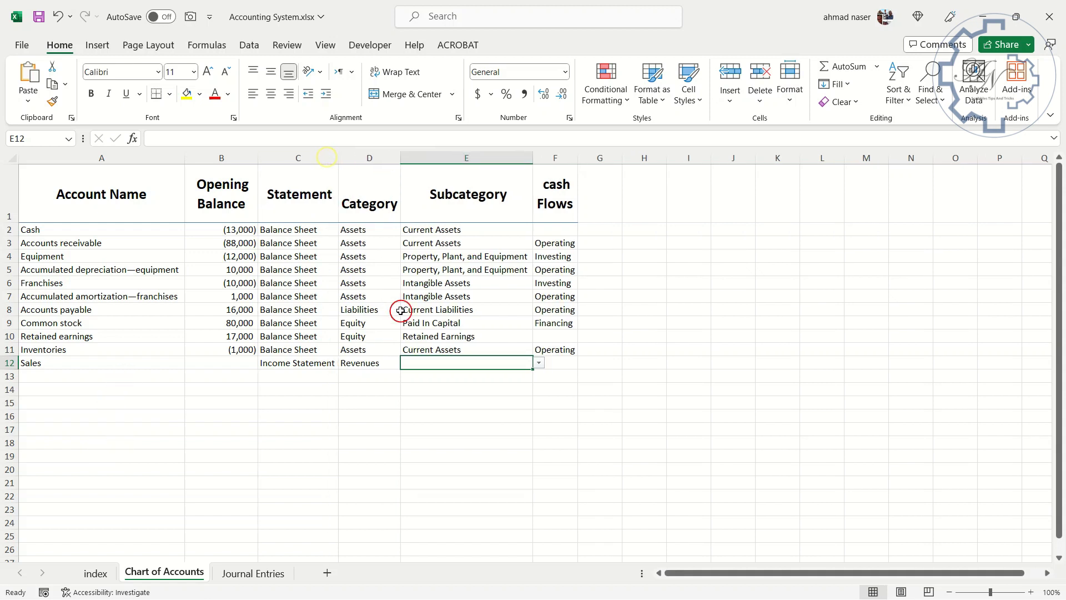
text(sa)
click(441, 377)
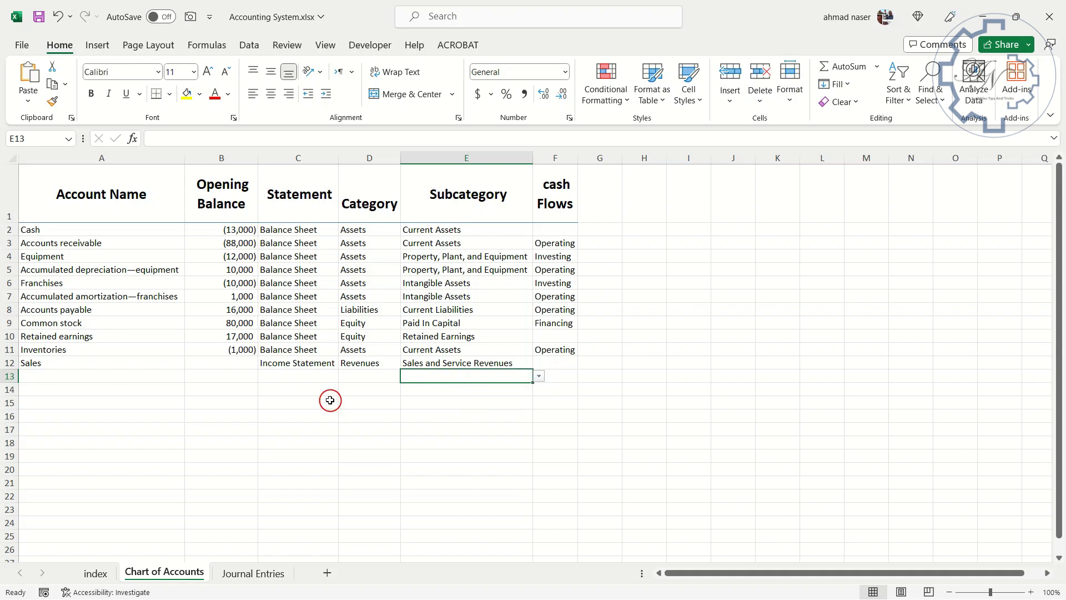
In Journal Entries row 4, set the account to Sales with explanation 'Cash and credit sales for the year'.
click(256, 572)
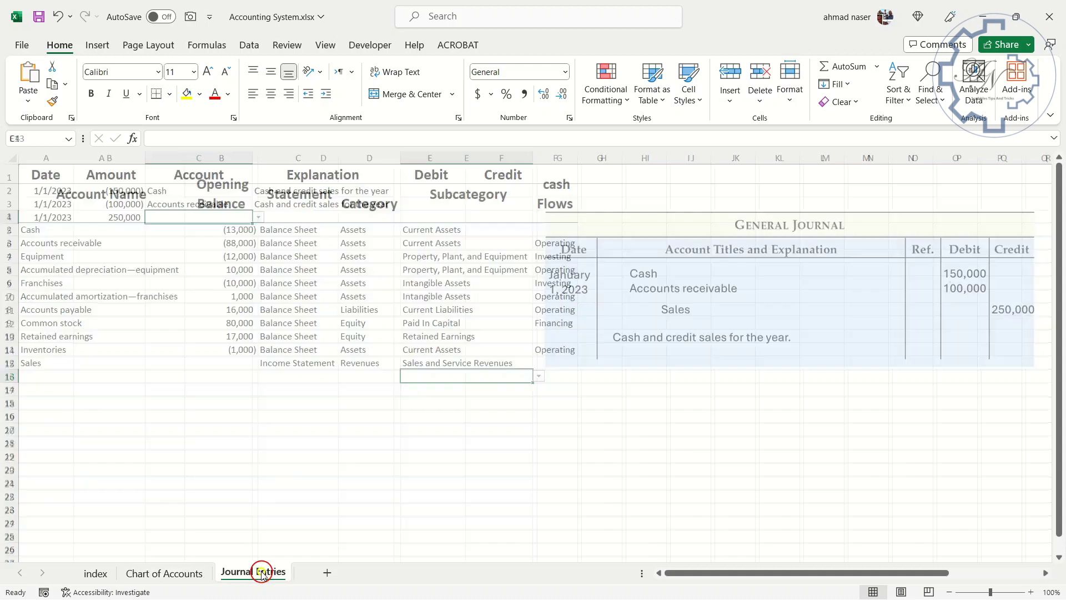
text(sa)
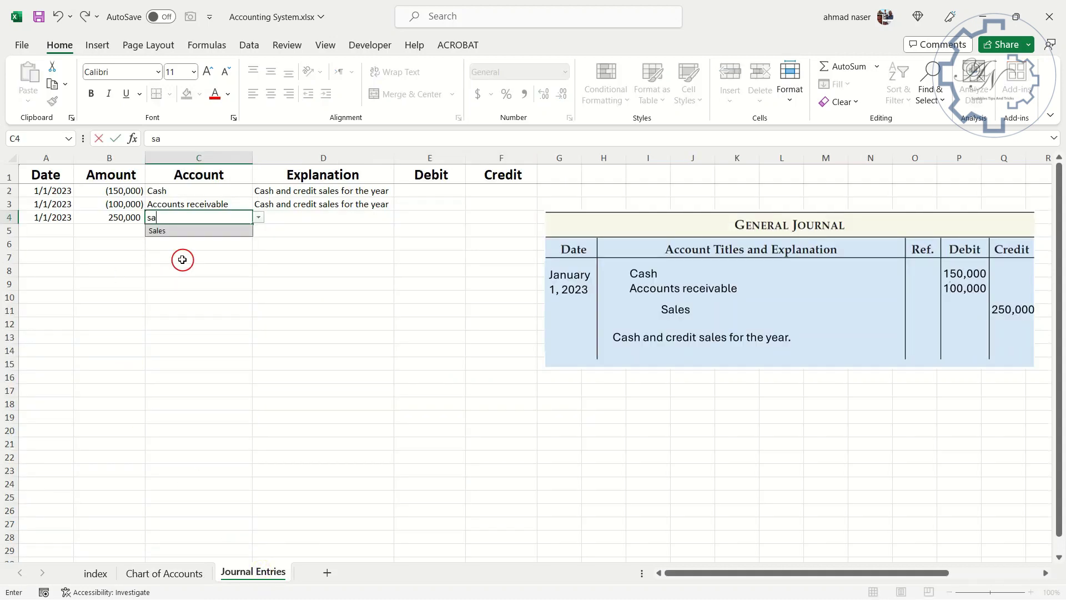
key(Tab)
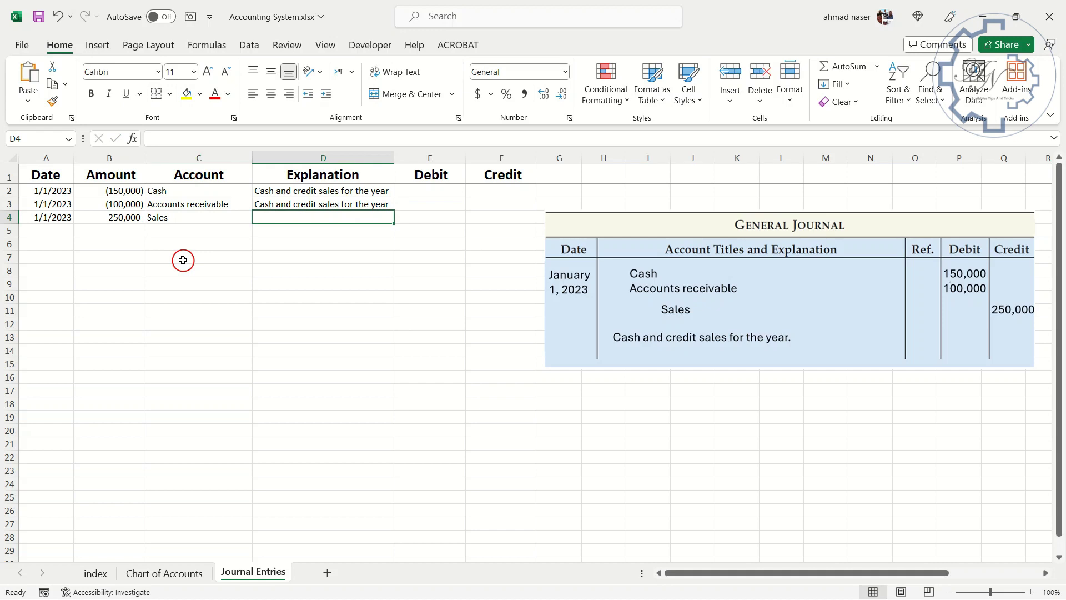
text(C)
key(Return)
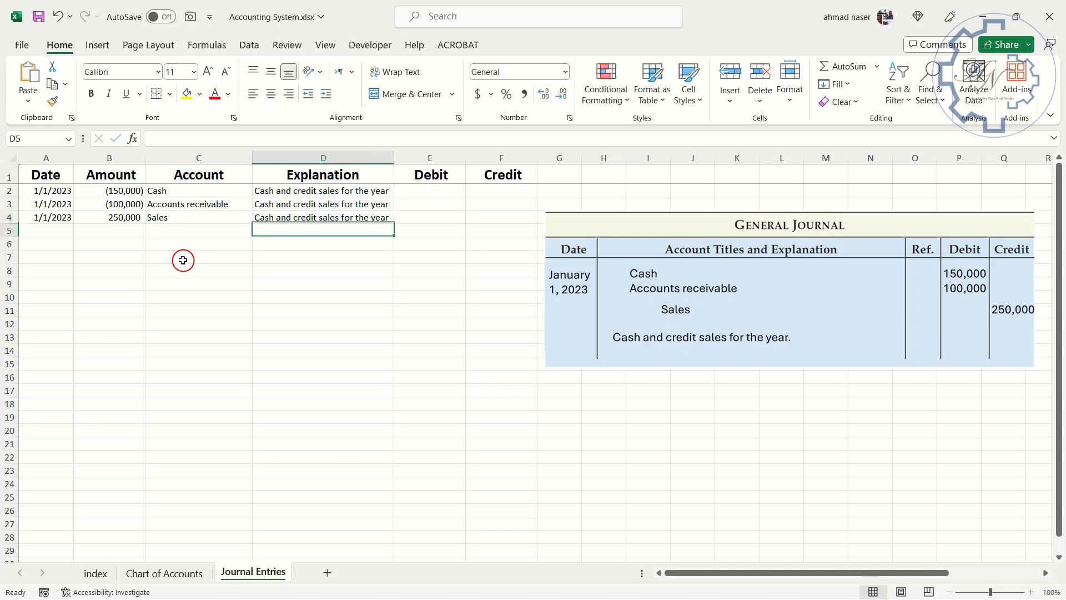